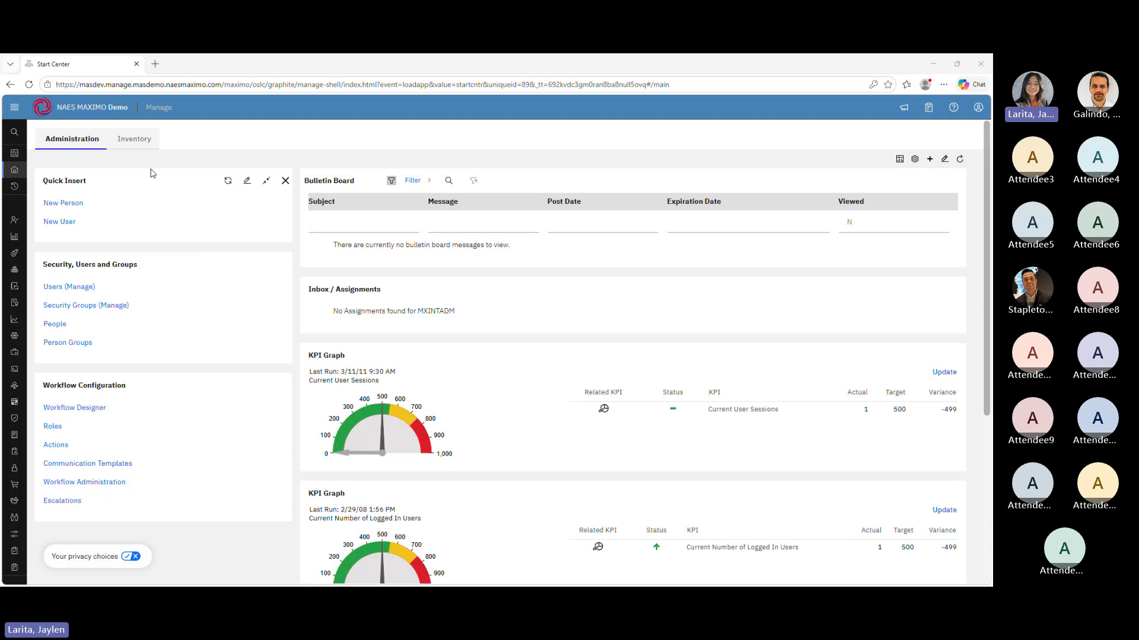
scroll(279, 198, down, 1)
scroll(279, 197, down, 2)
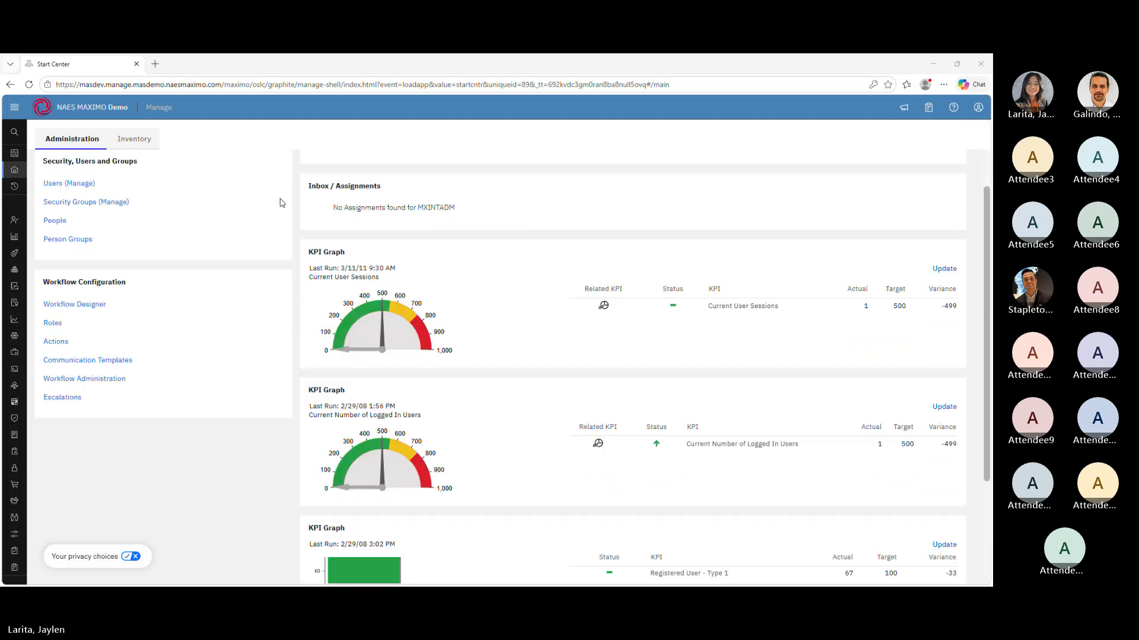
scroll(261, 226, up, 4)
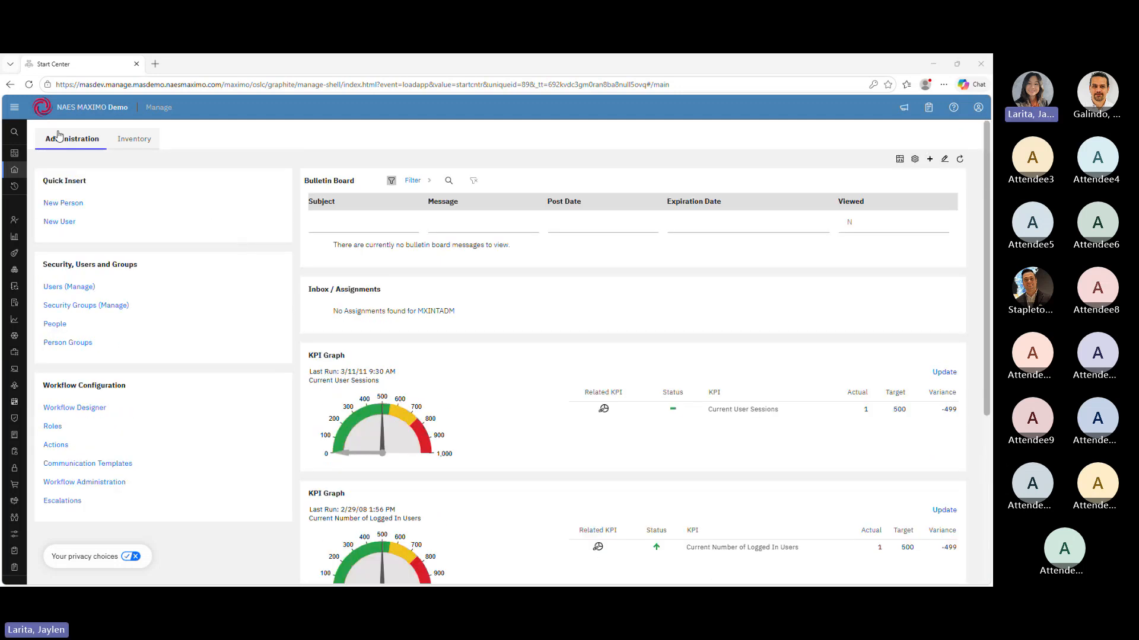
Open the Preventive Maintenance application from the Preventive Maintenance module
mouse_move(34, 134)
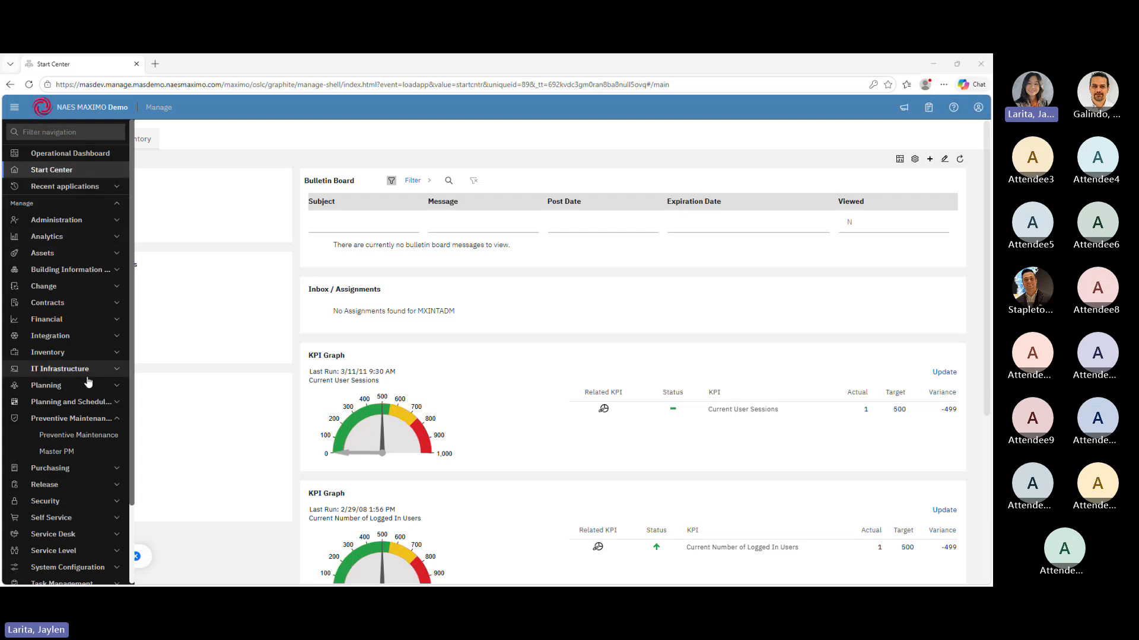
click(89, 418)
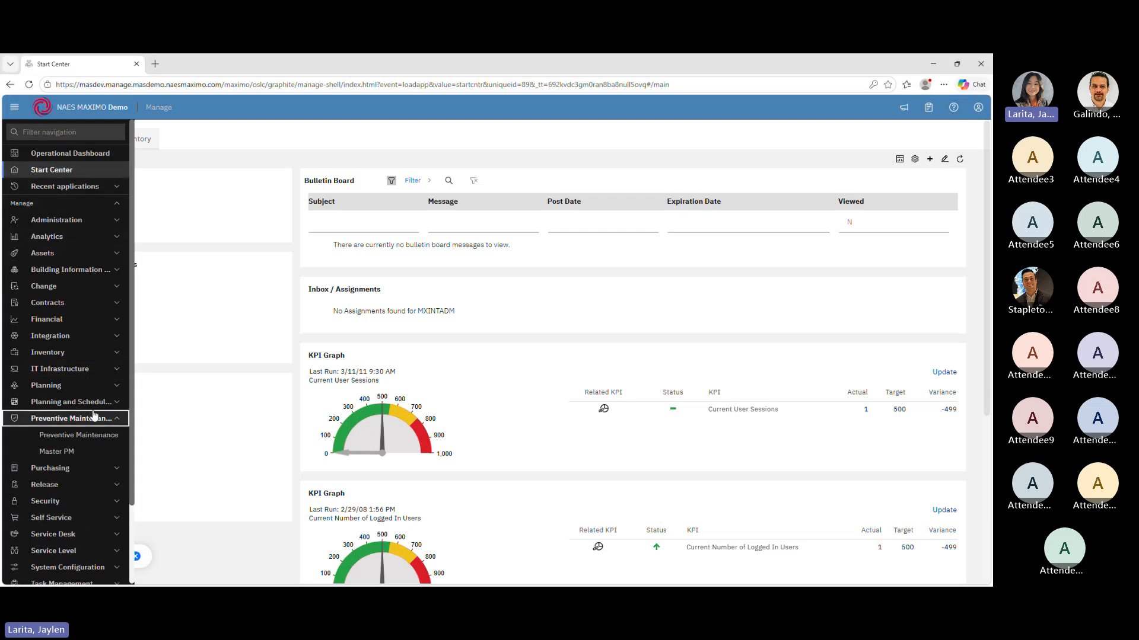
click(110, 442)
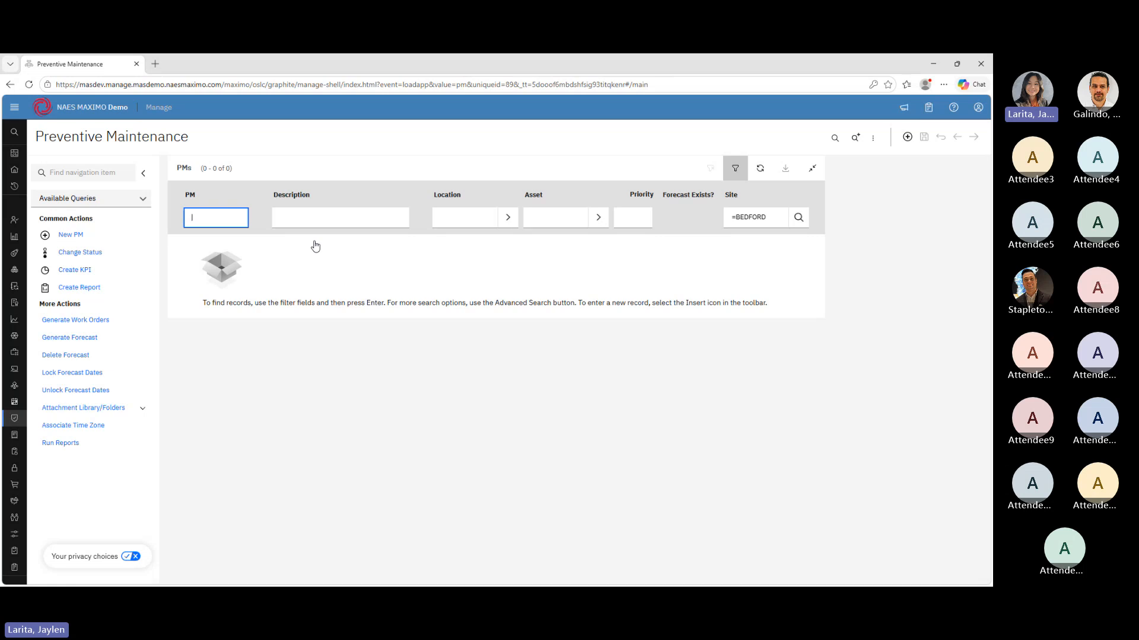
Filter the PMs by the description "pump" and open PM 1021, Pump maintenance
click(309, 217)
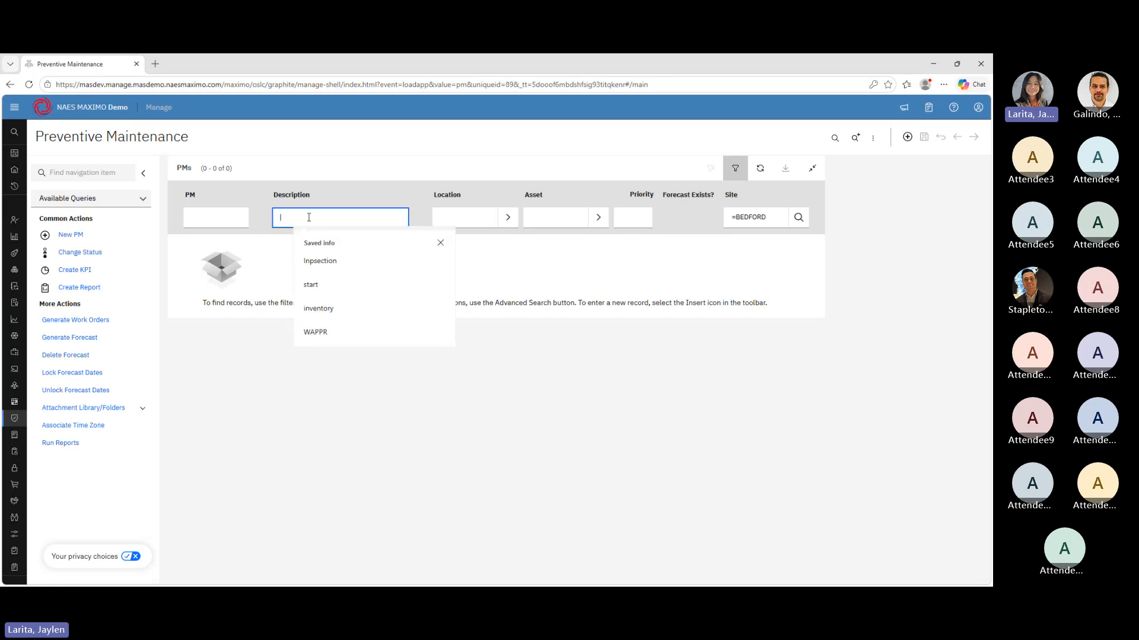
text(p)
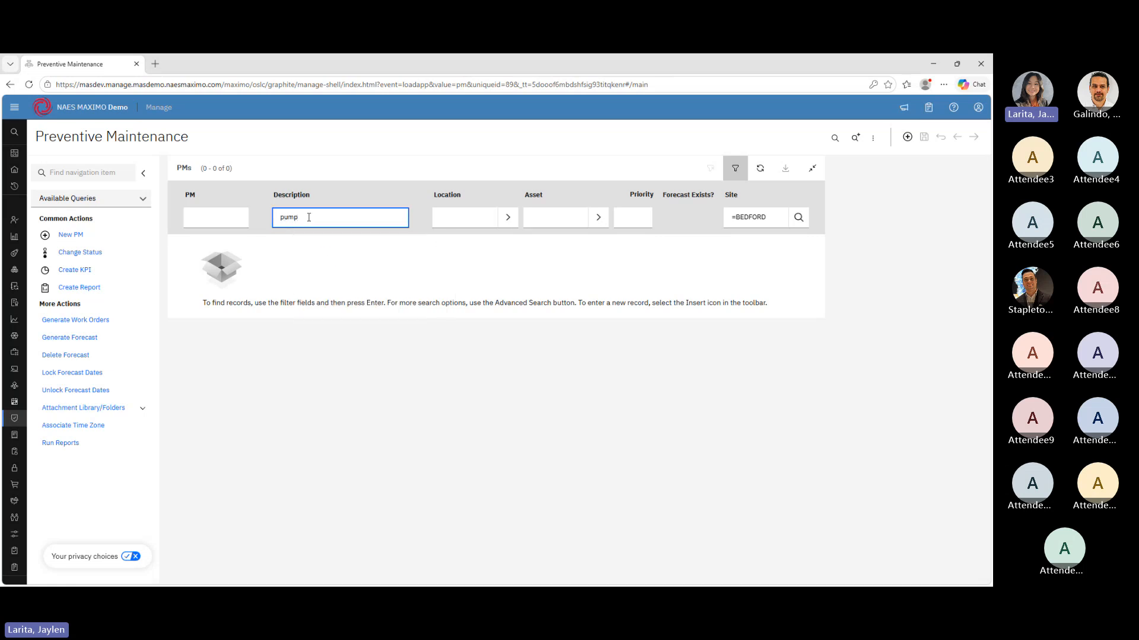
text(ump)
key(Return)
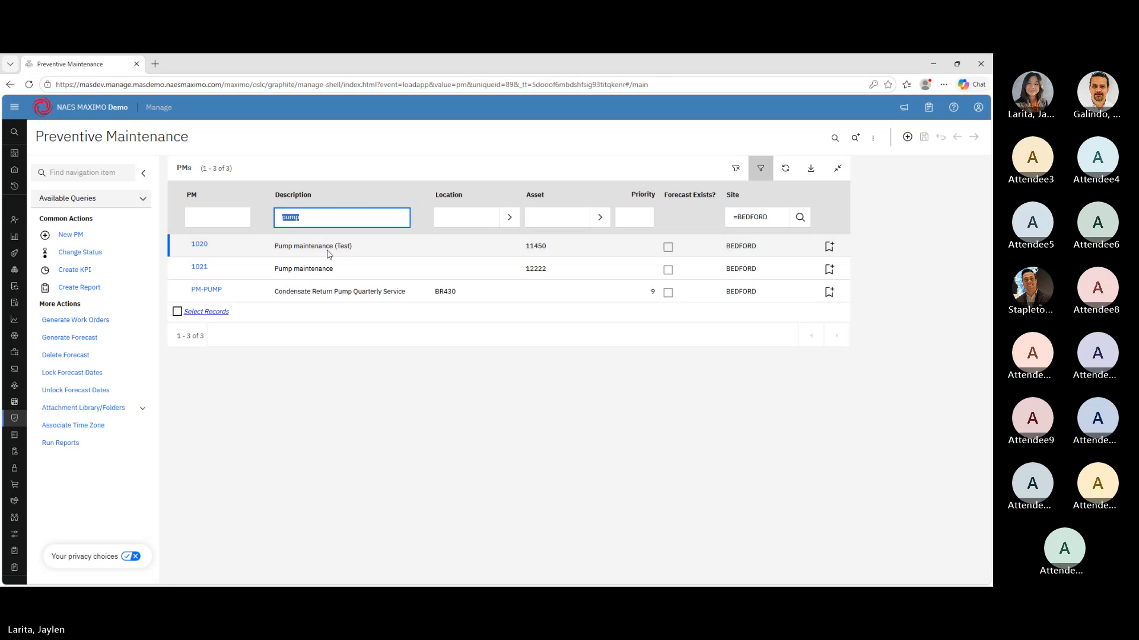
click(199, 270)
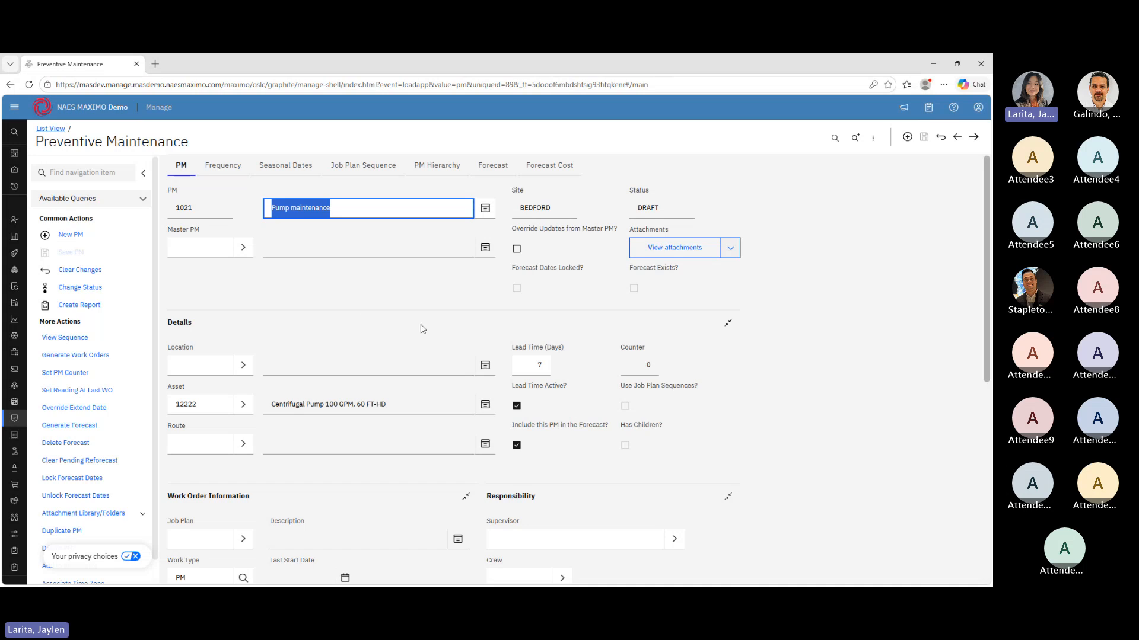
Examine the PM's description, its asset and lead time details, and its work order and responsibility information
click(451, 320)
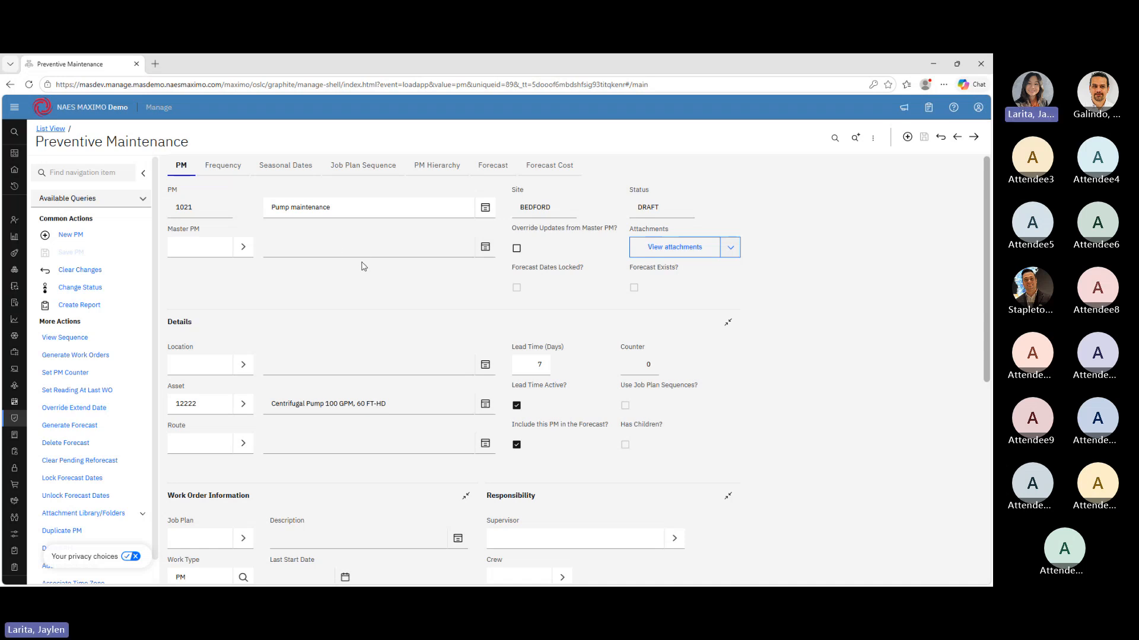
click(372, 210)
click(373, 214)
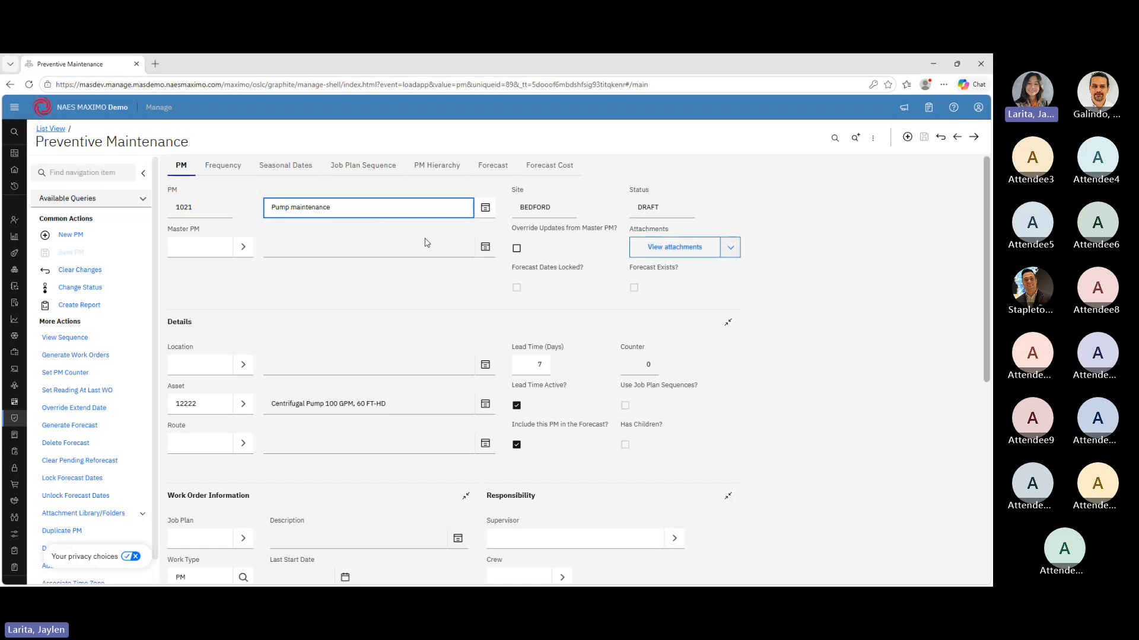
scroll(298, 357, down, 1)
scroll(298, 358, down, 1)
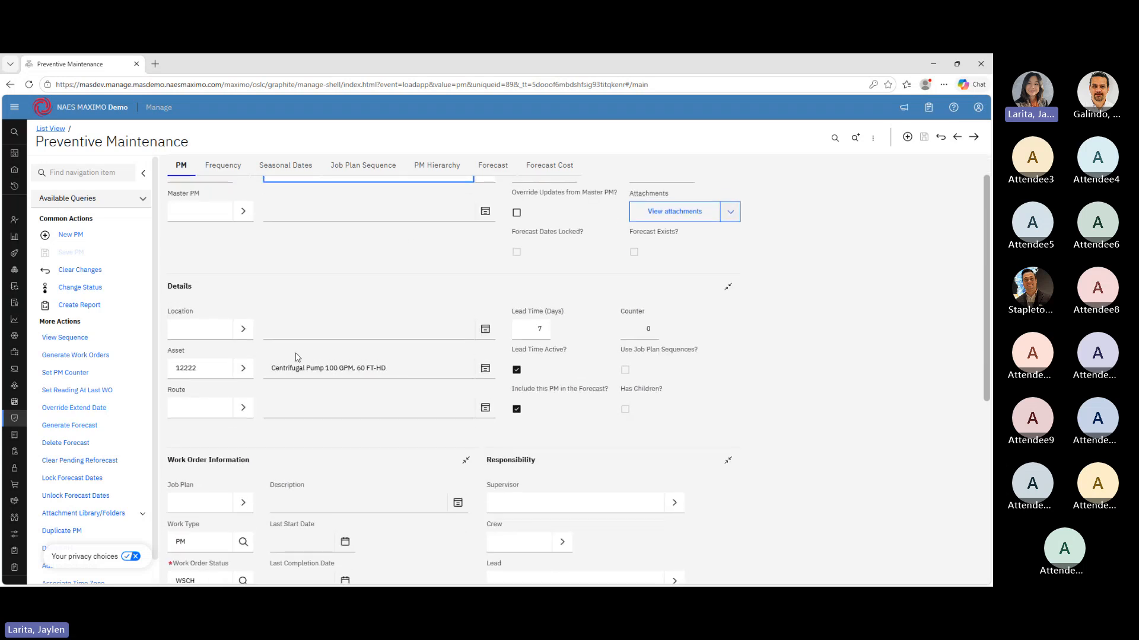
scroll(318, 348, up, 1)
scroll(328, 336, down, 1)
scroll(328, 335, down, 1)
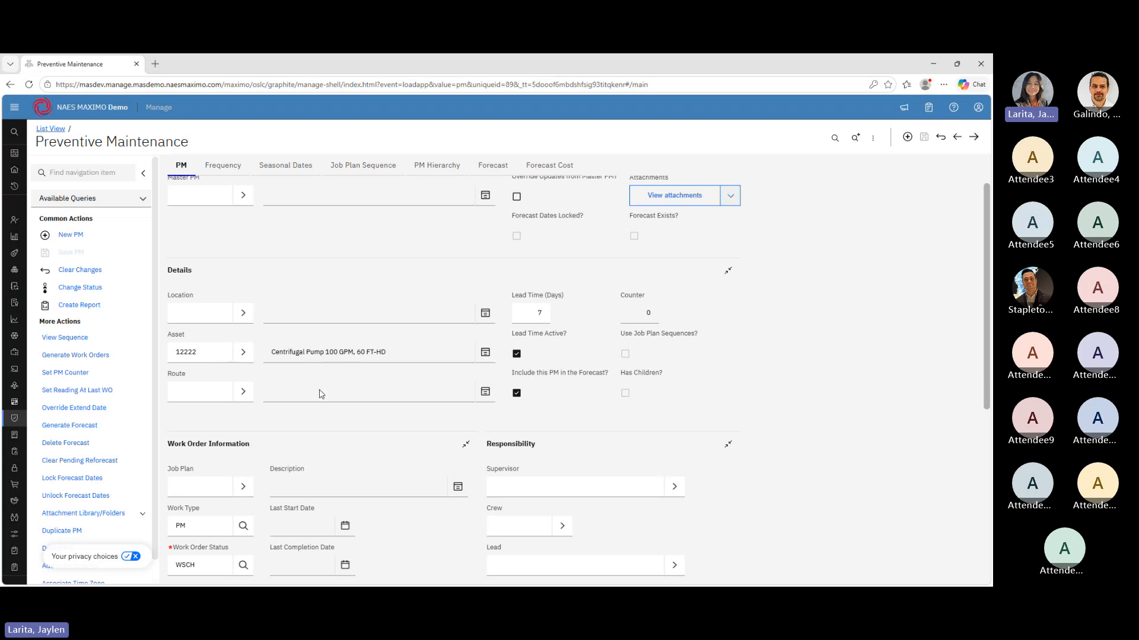
scroll(197, 432, down, 2)
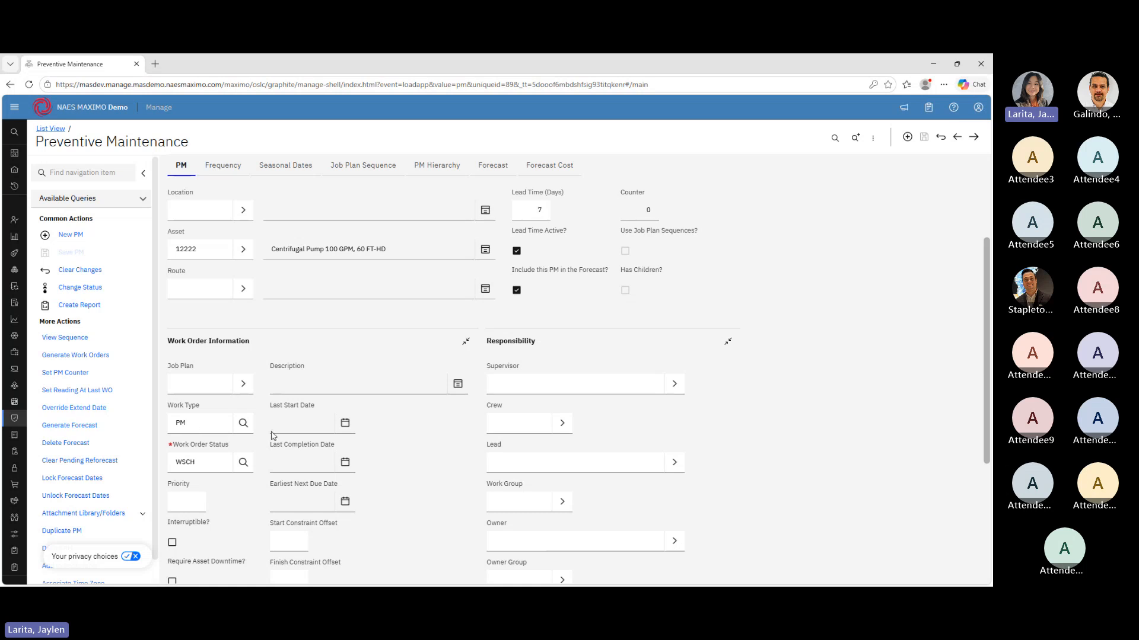
scroll(279, 437, down, 1)
scroll(284, 439, up, 1)
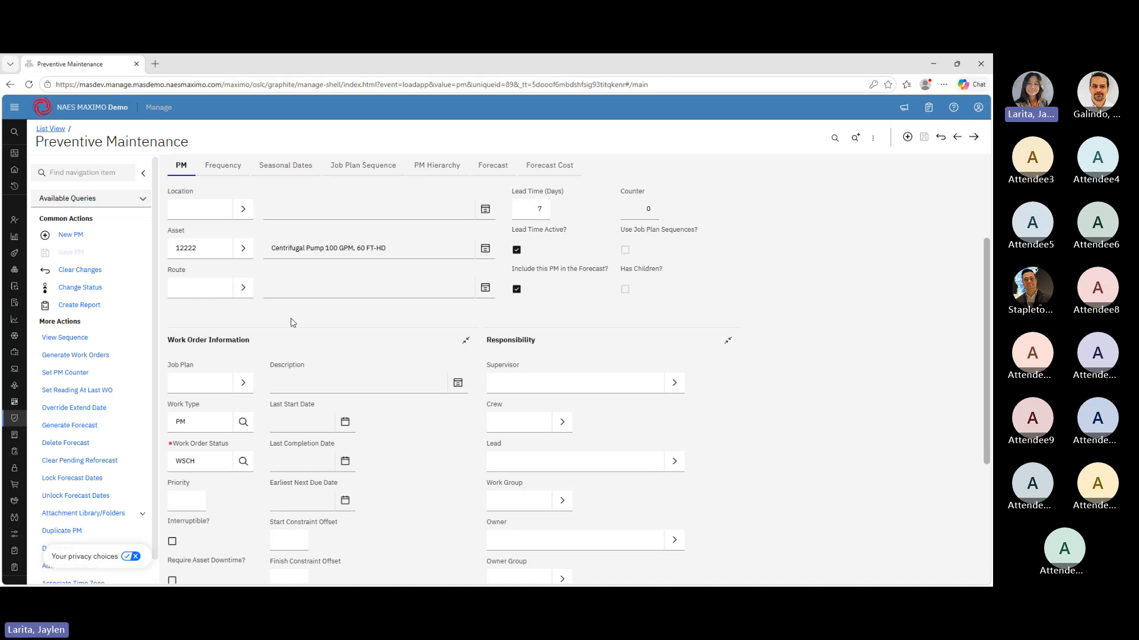
Set the estimated next due date in the PM's time-based frequency to 6/17/2026 and save the record
click(240, 172)
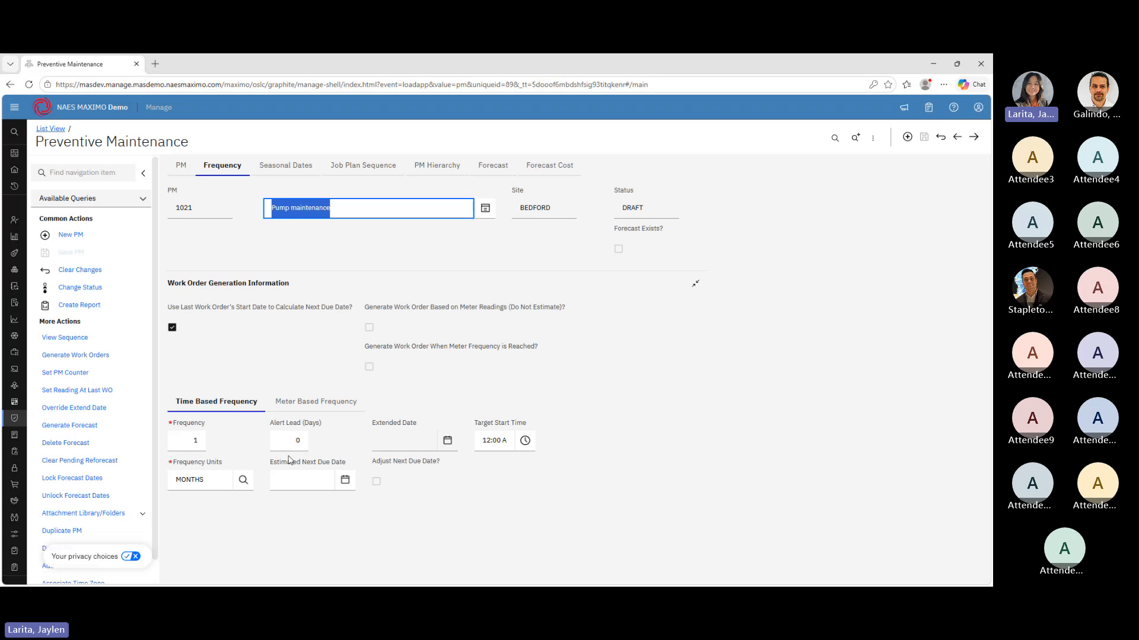
click(345, 481)
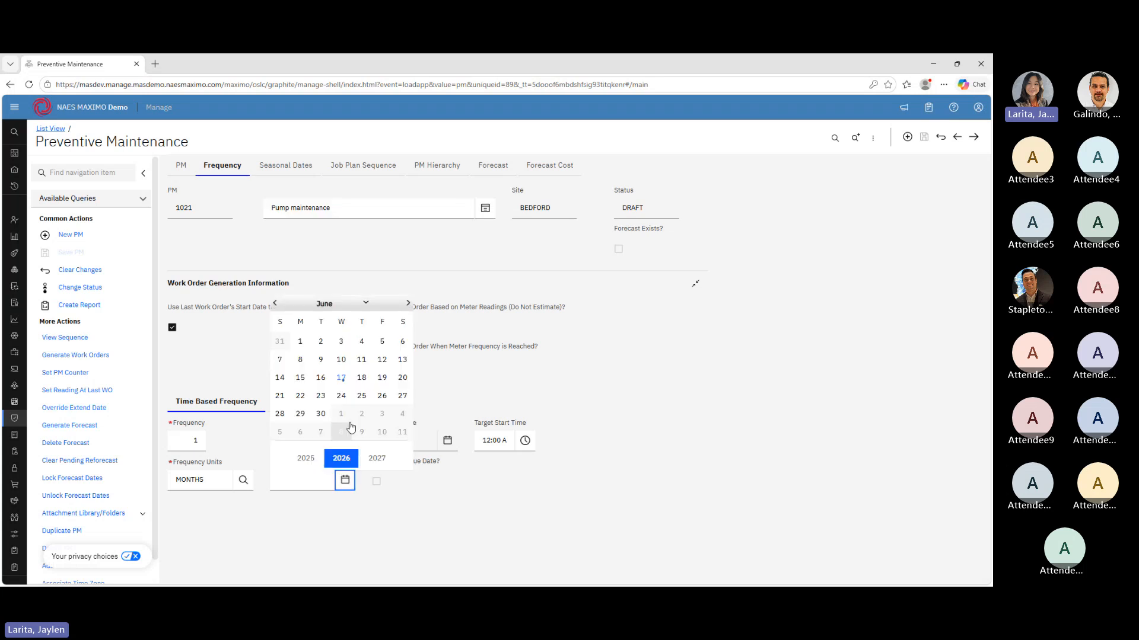
click(341, 378)
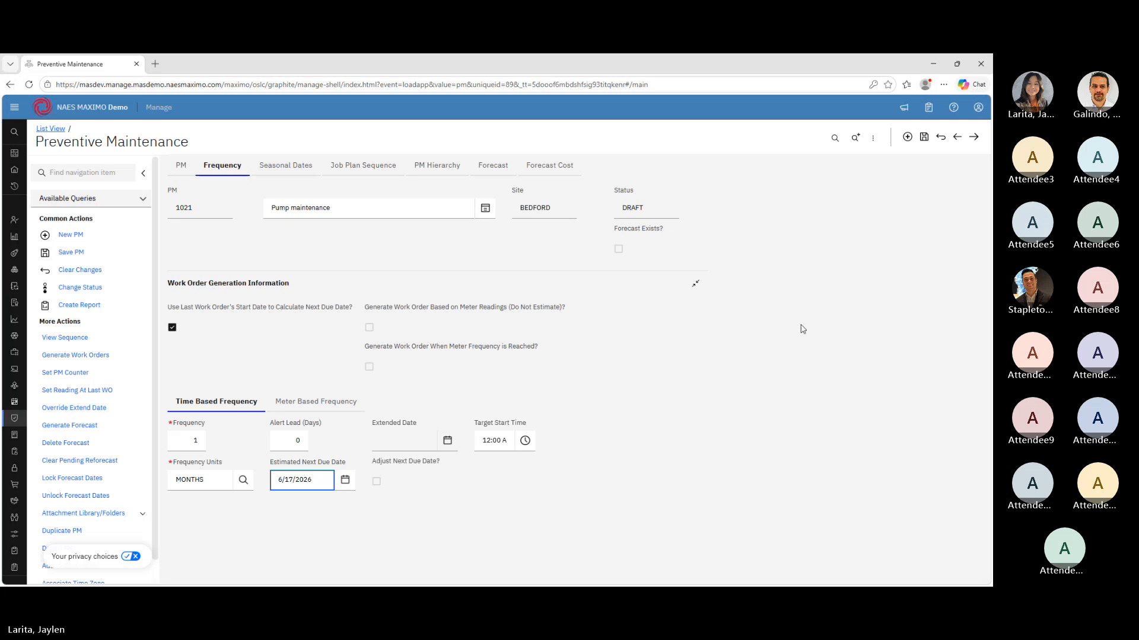
click(923, 137)
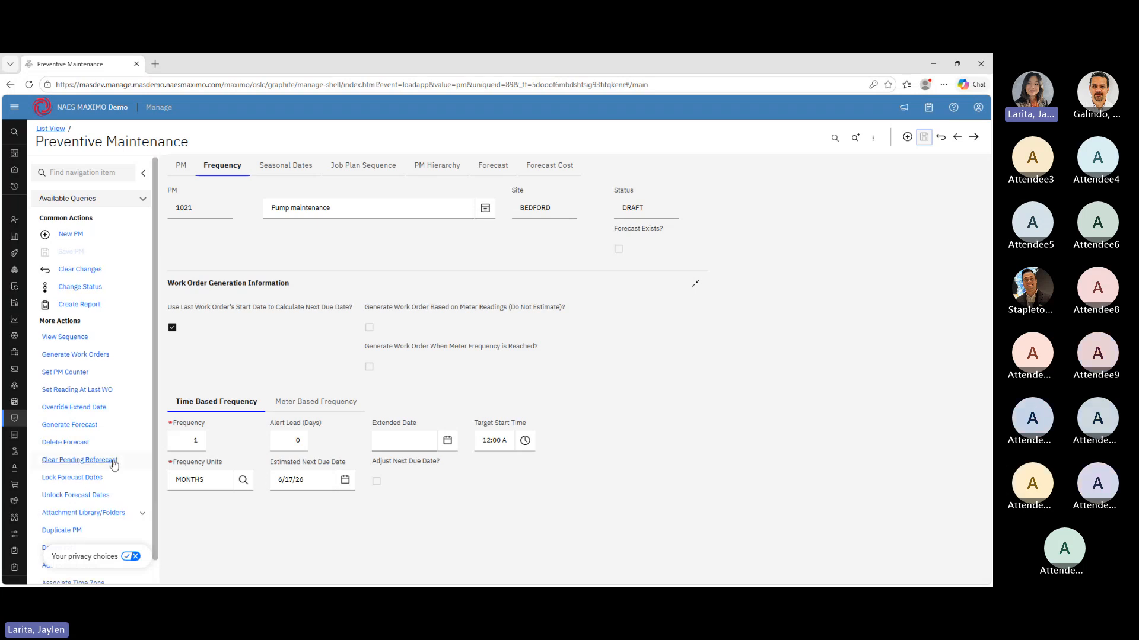
scroll(80, 462, down, 1)
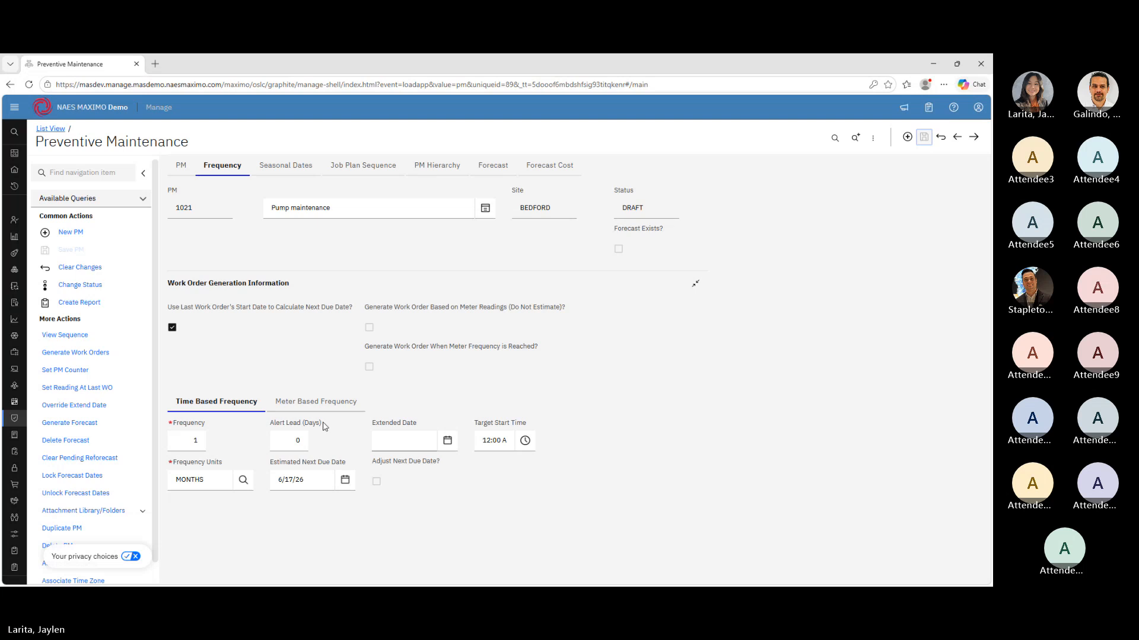
Add a row to the PM's job plan sequence with job plan JP11430B, Pump Inspection - 1 Month, found by filtering descriptions for "pump"
click(390, 171)
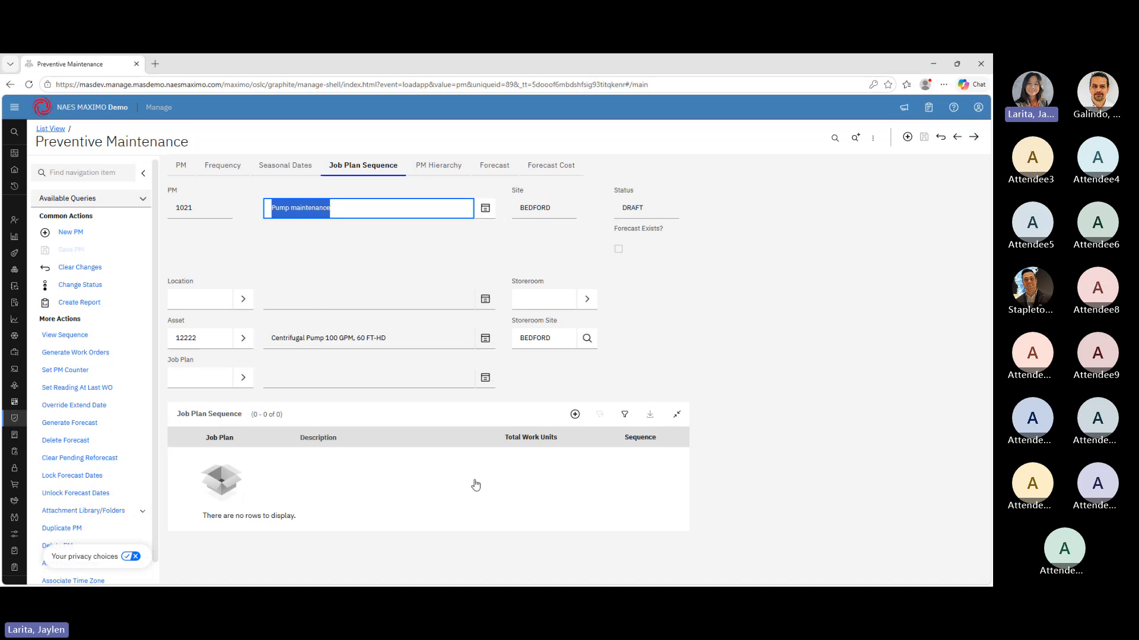
click(576, 417)
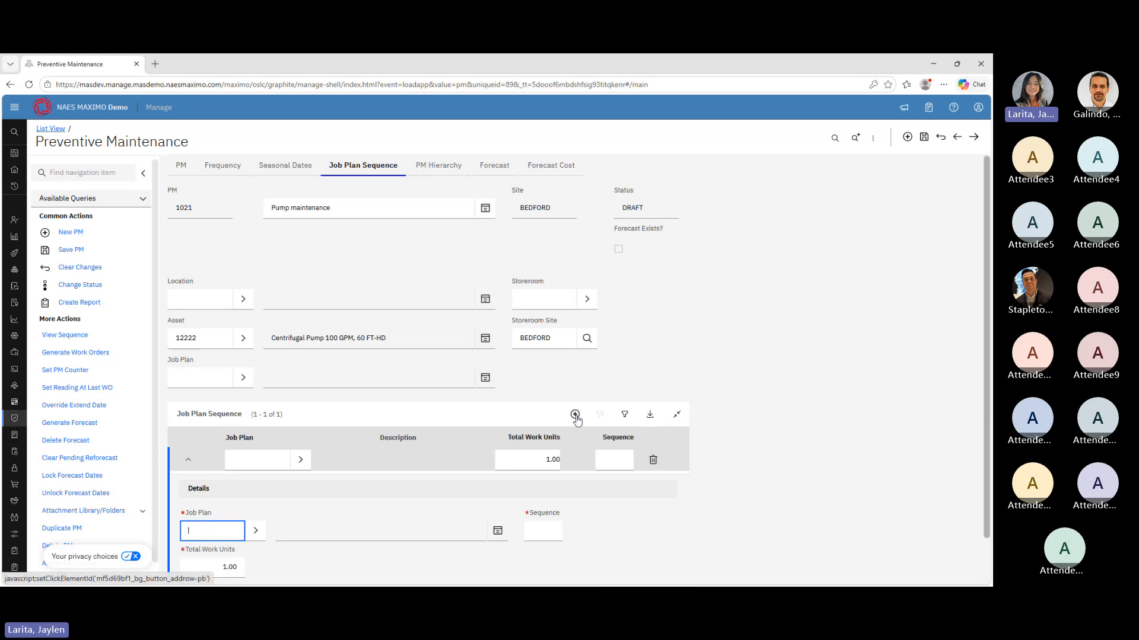
click(256, 479)
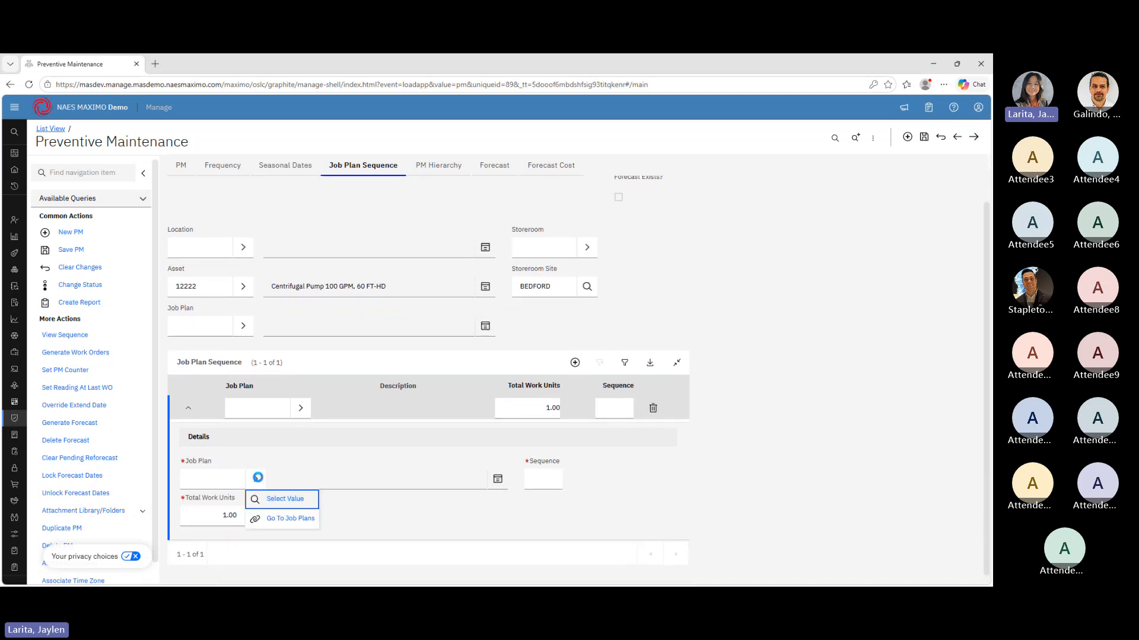
click(284, 500)
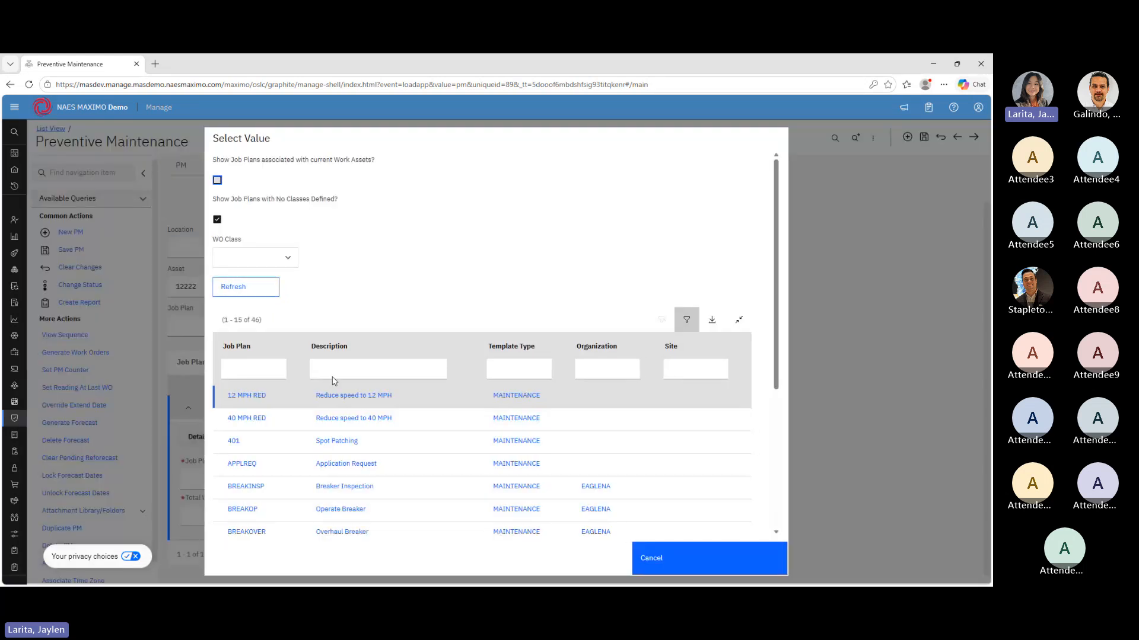
click(341, 363)
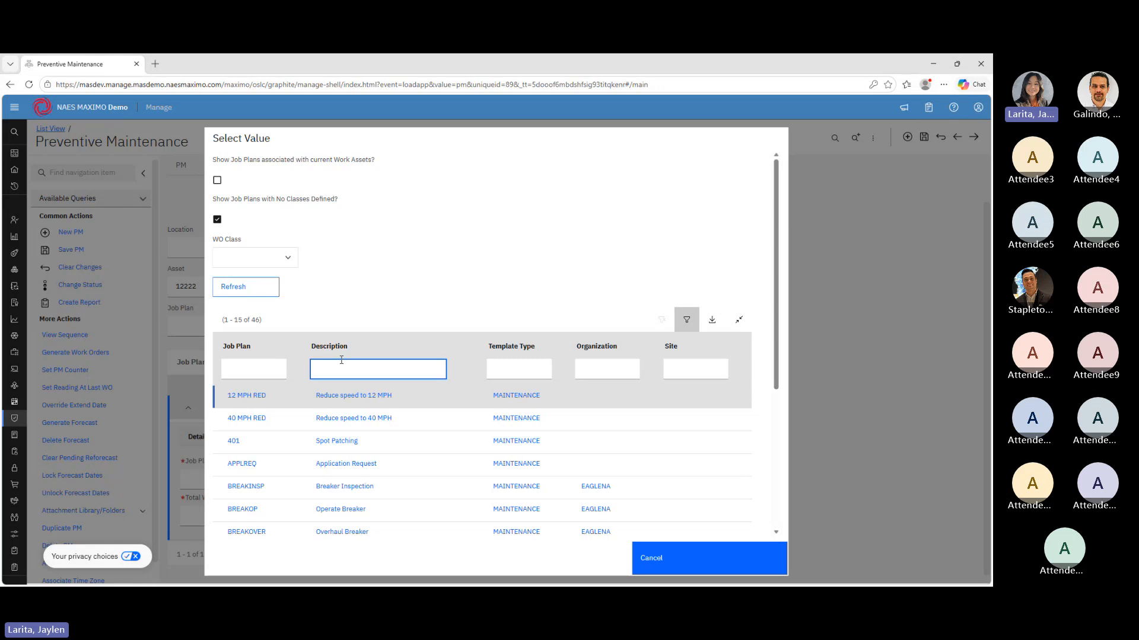
text(pump)
key(Return)
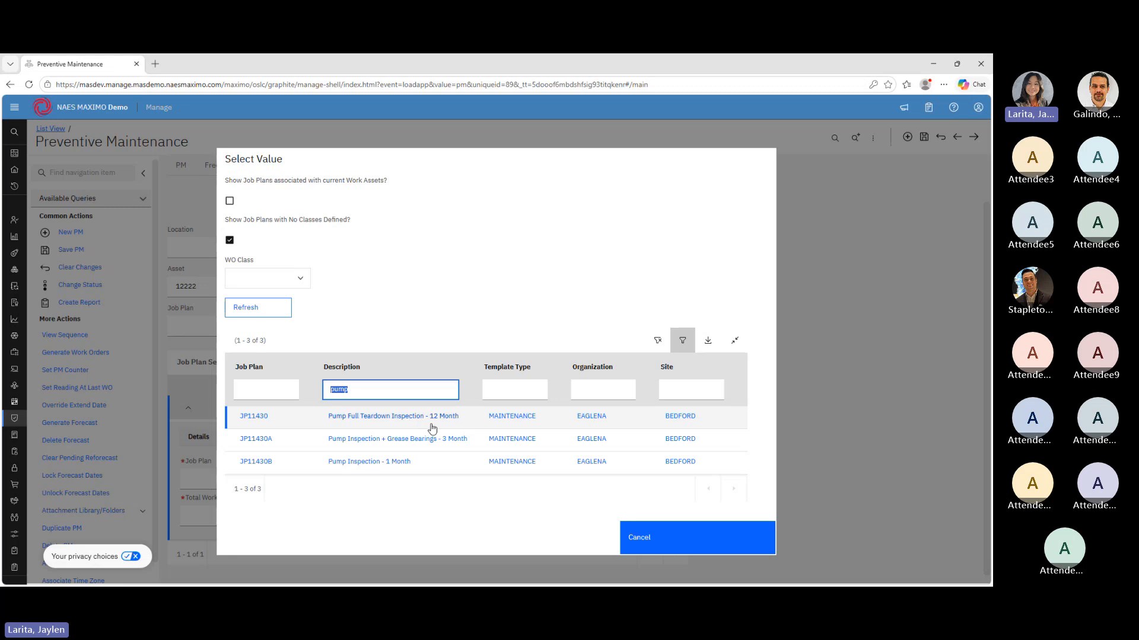
click(387, 469)
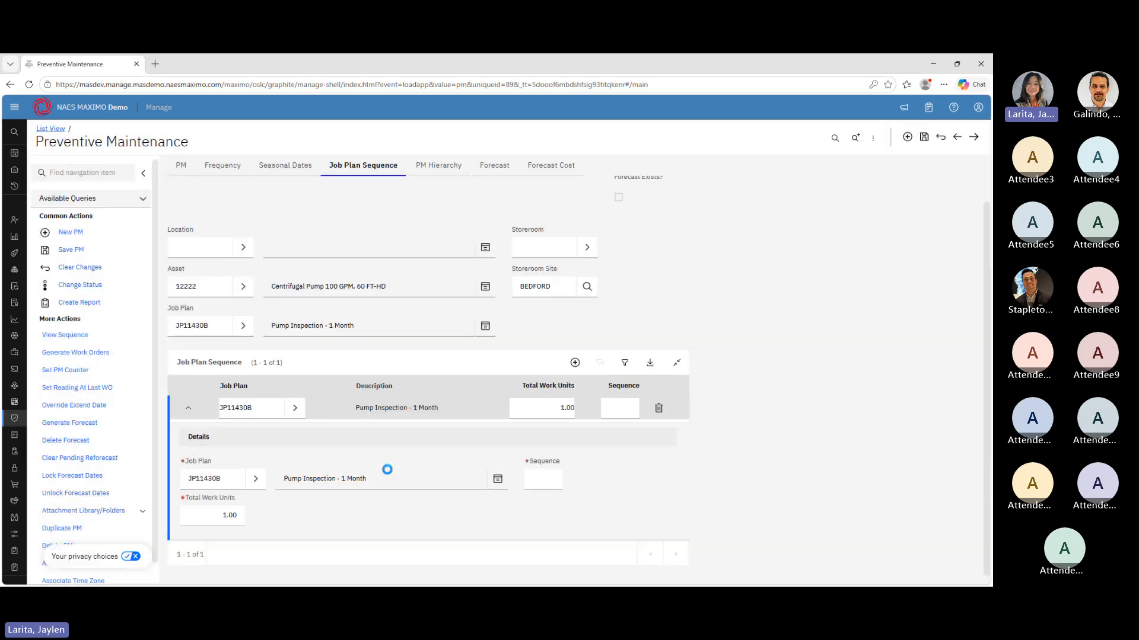
Add a second job plan sequence row with JP11430A, Pump Inspection + Grease Bearings - 3 Month, found by filtering descriptions for "pump"
click(574, 362)
click(295, 436)
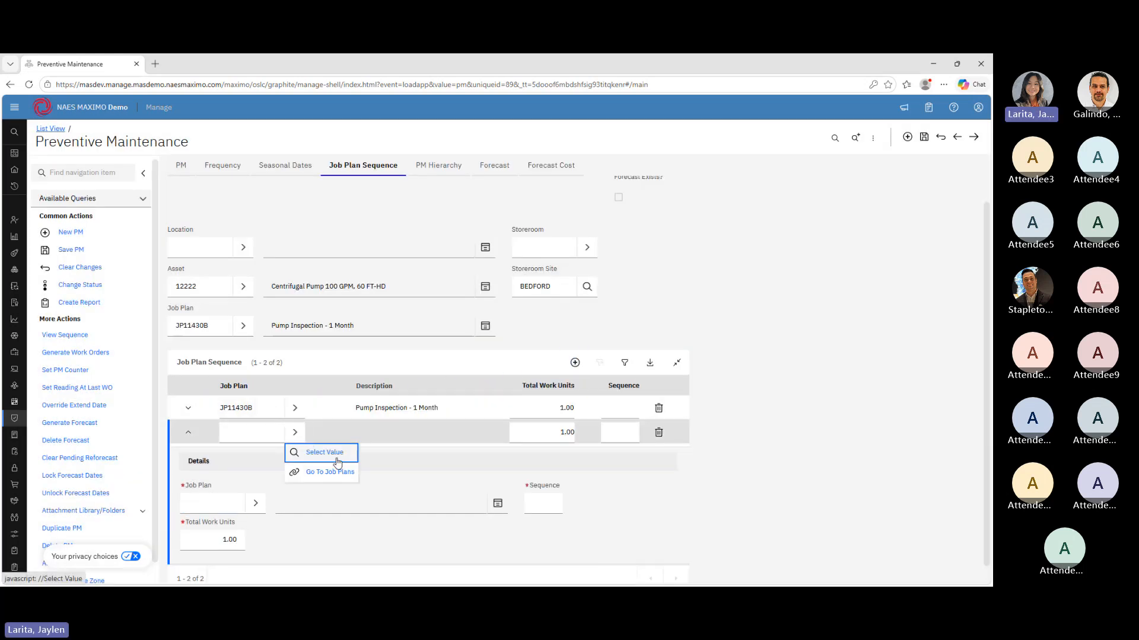
click(325, 450)
click(385, 376)
text(pump)
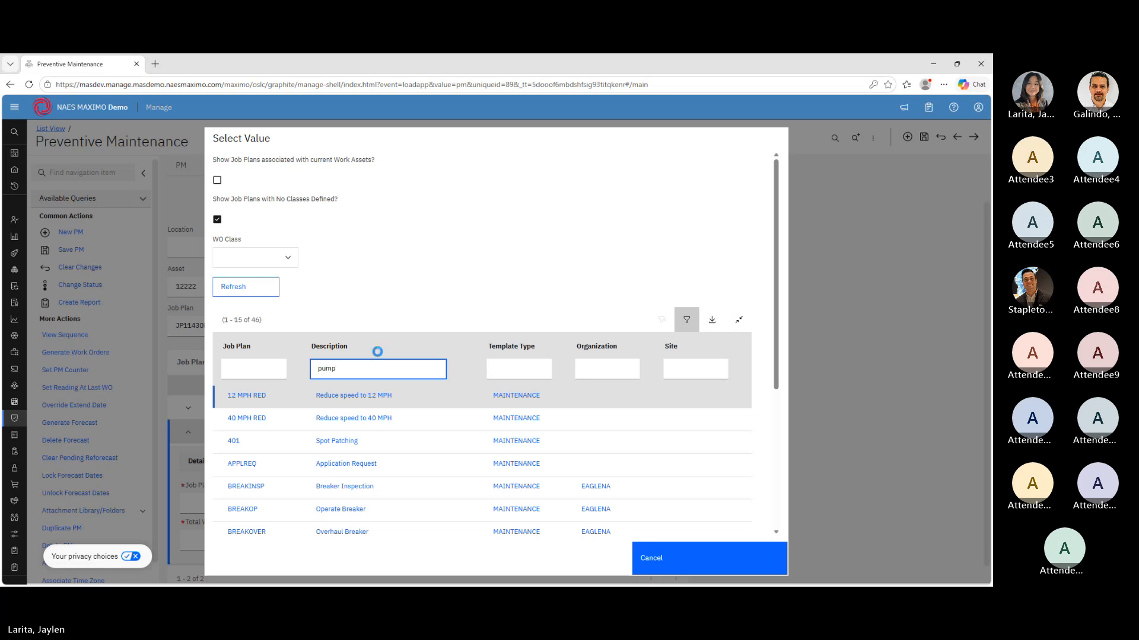
key(Return)
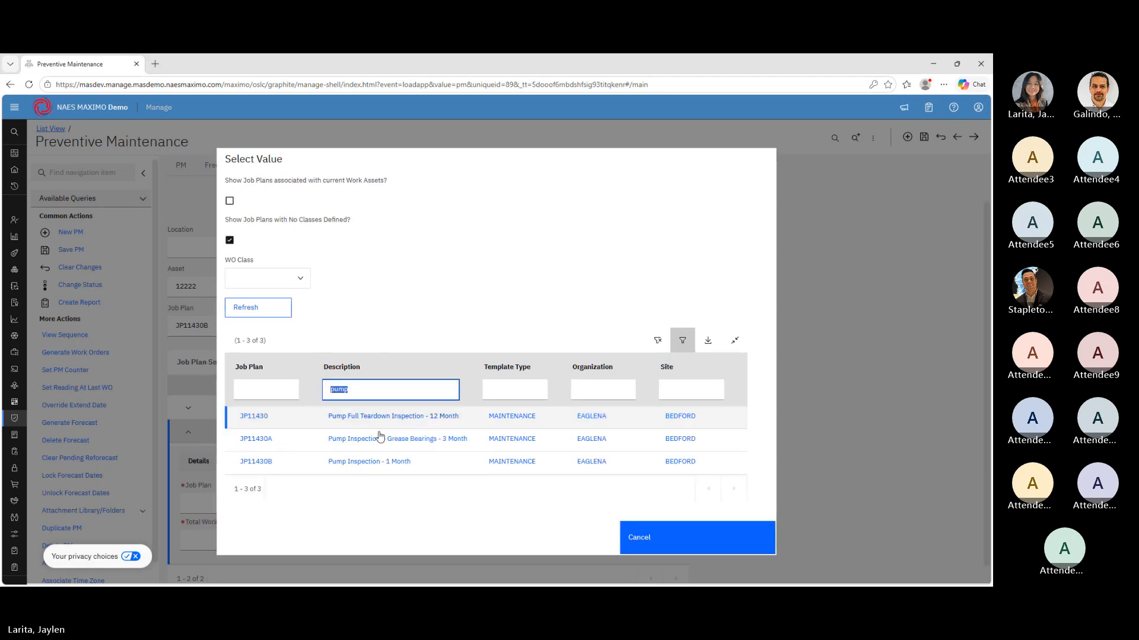
click(377, 445)
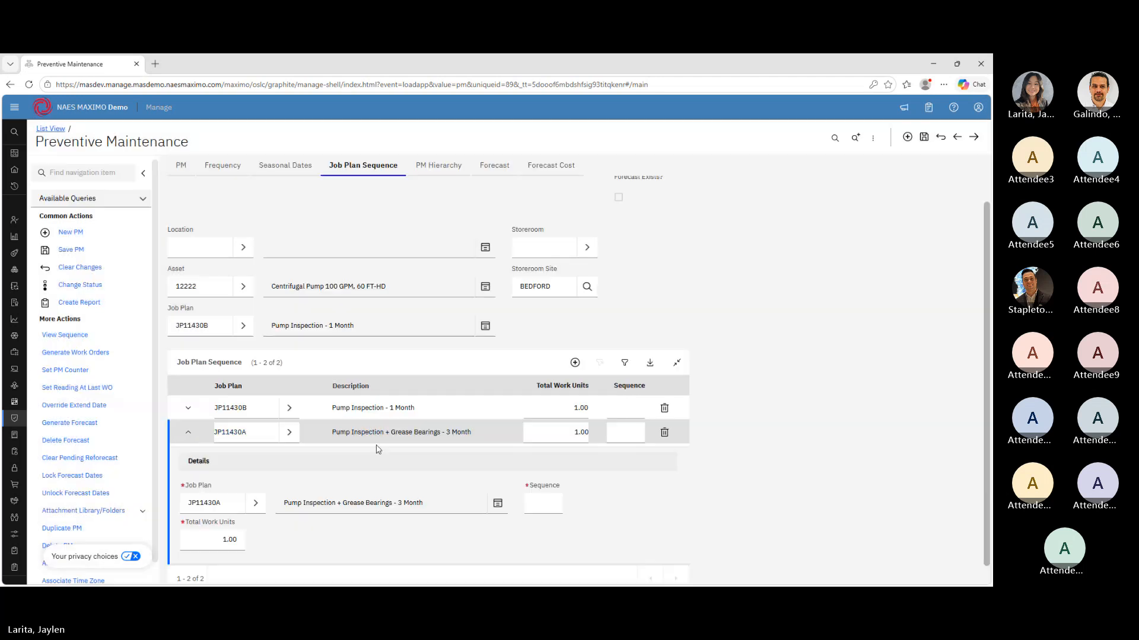
Add a third job plan sequence row with JP11430, Pump Full Teardown Inspection - 12 Month, found by filtering descriptions for "pump"
click(575, 363)
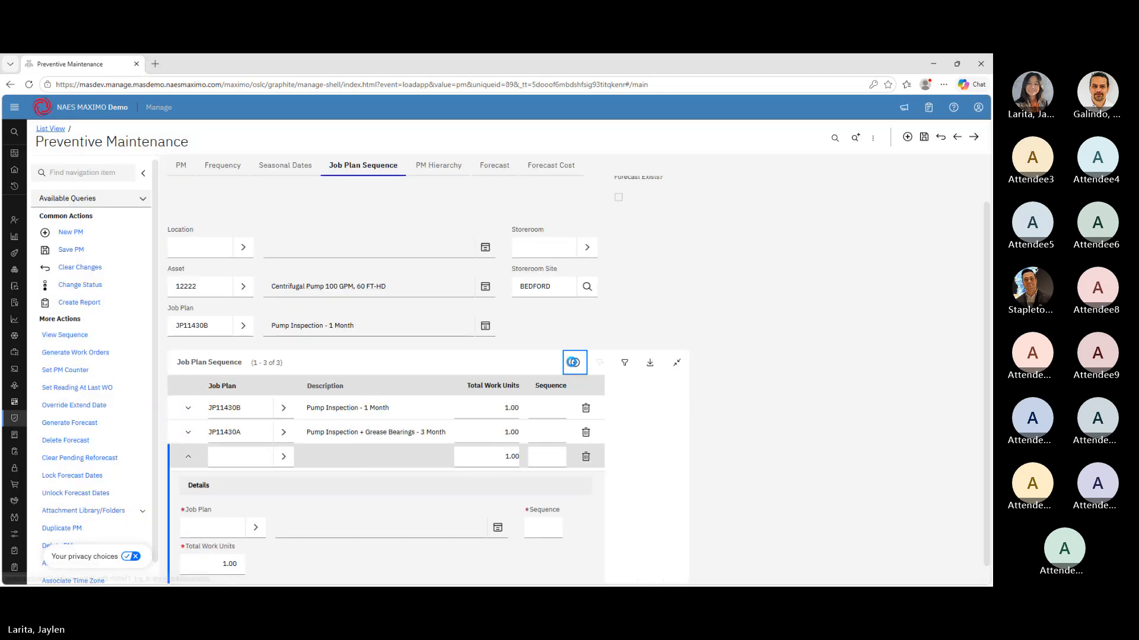
click(289, 457)
click(300, 477)
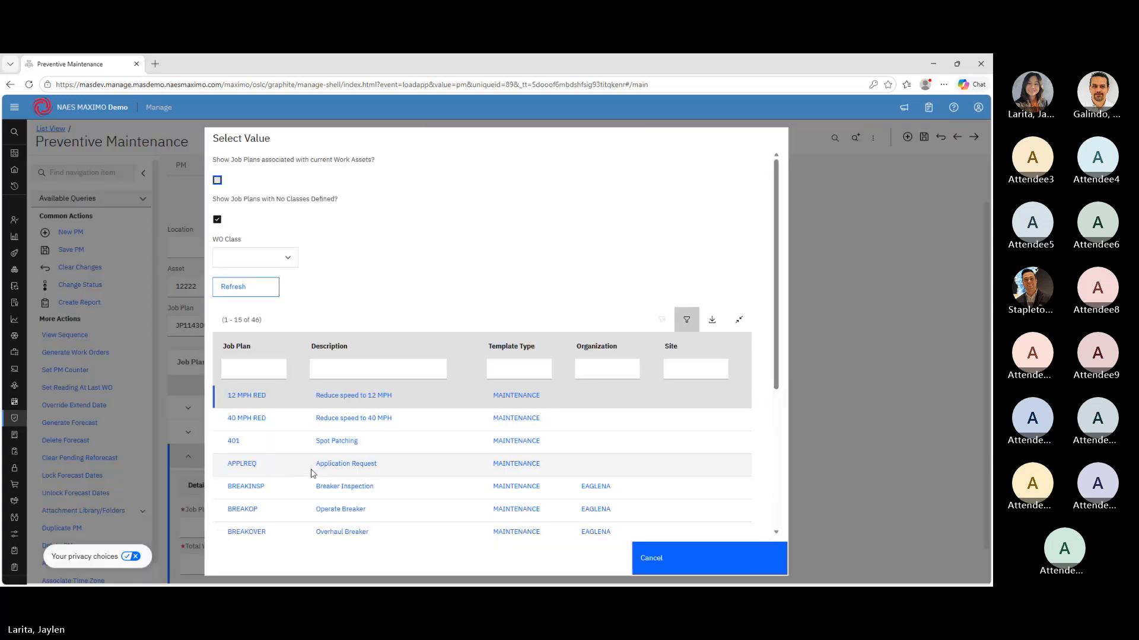
click(345, 373)
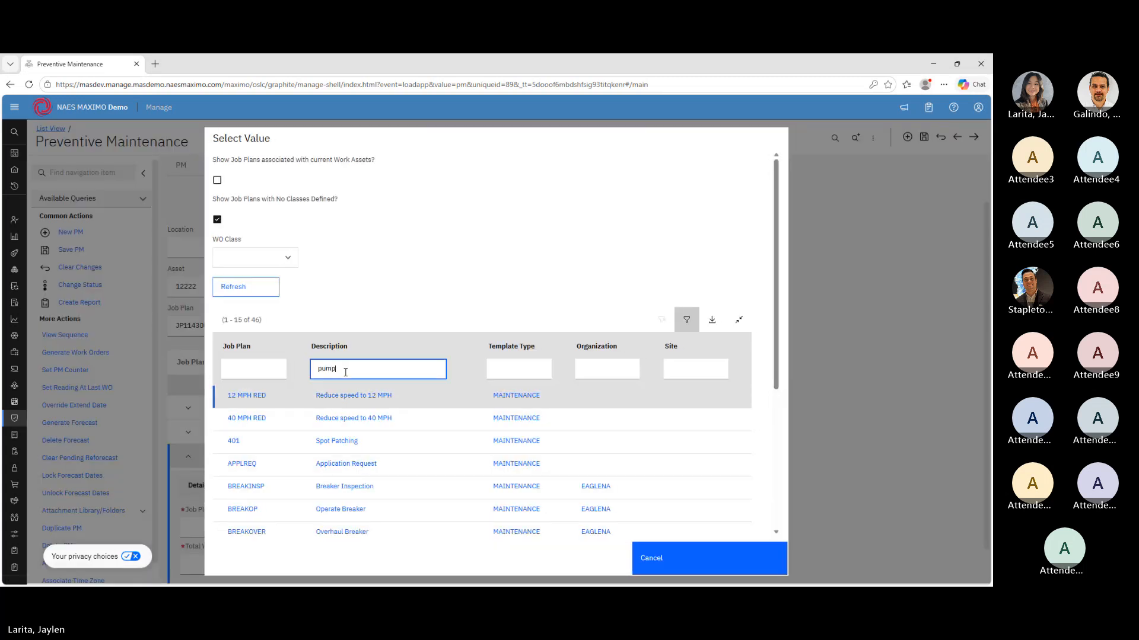
key(Return)
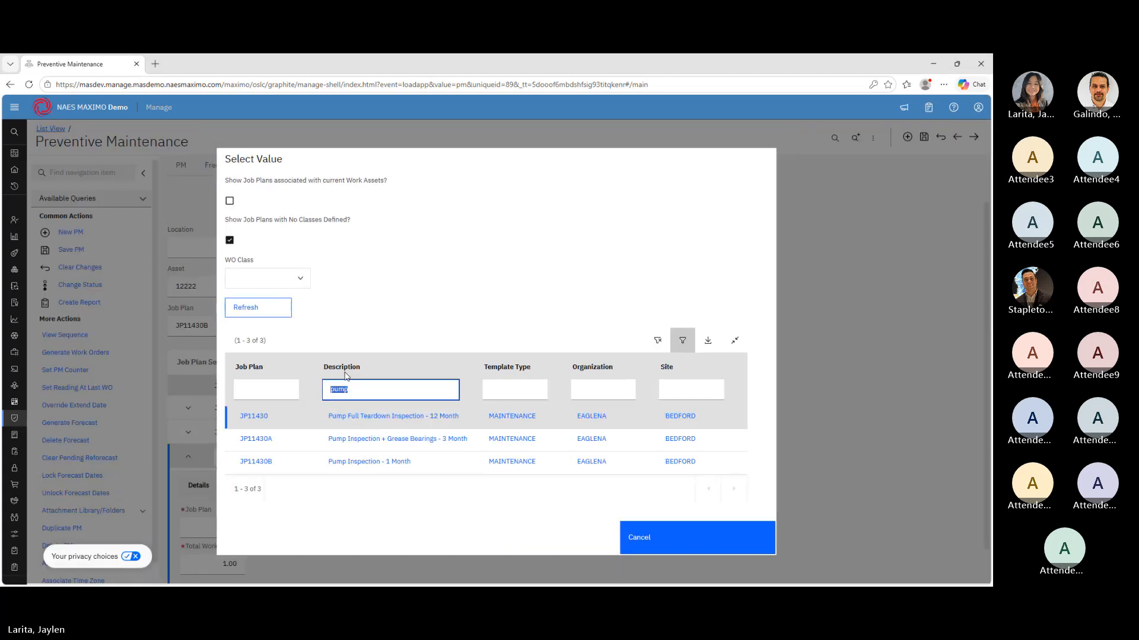
click(373, 418)
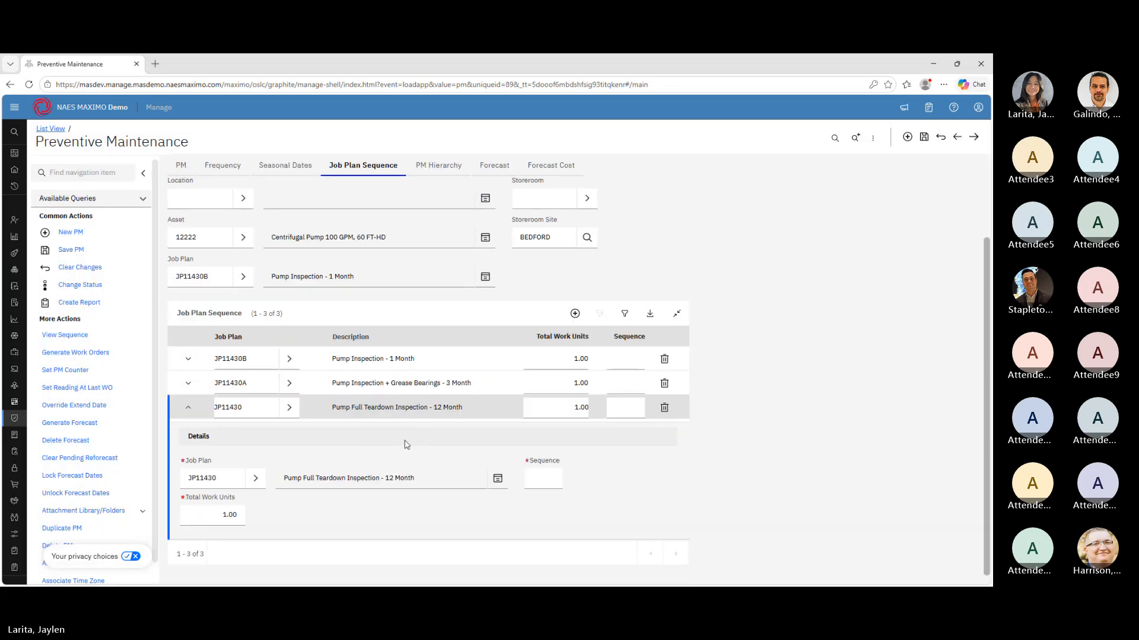
Set the sequence numbers to 1 for JP11430B, 3 for JP11430A and 12 for JP11430, and save the PM
click(625, 360)
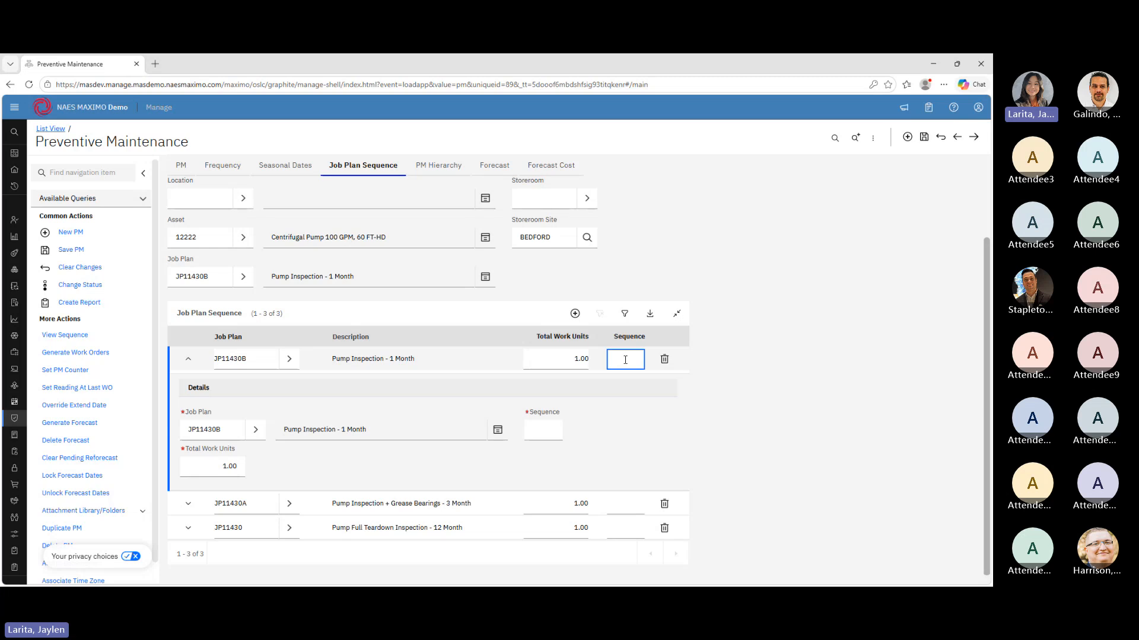
click(616, 496)
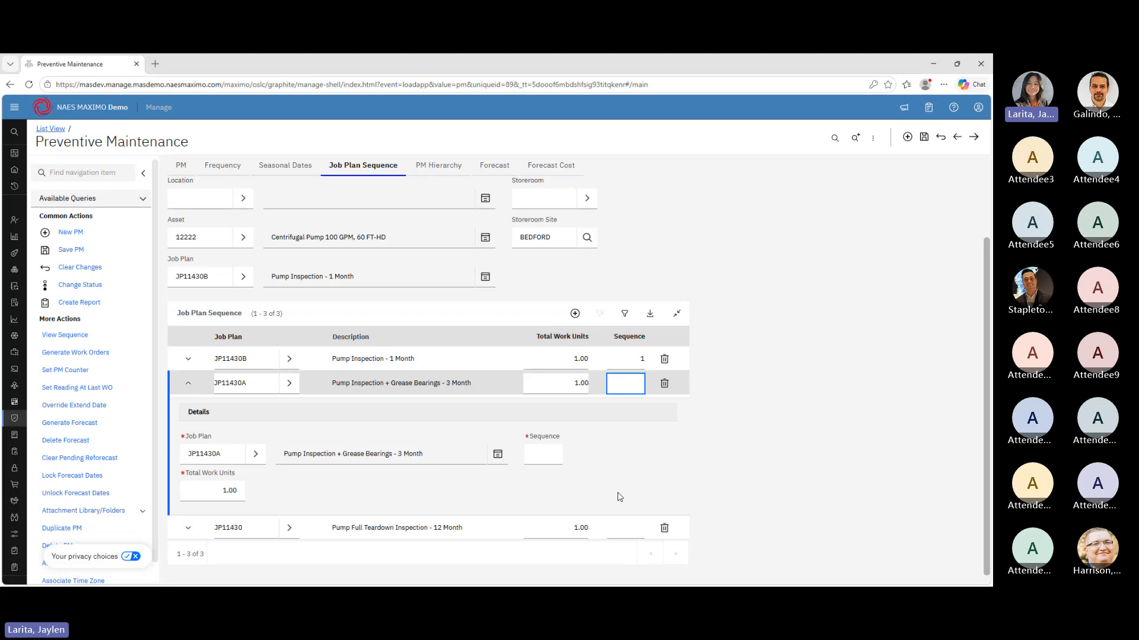
text(3)
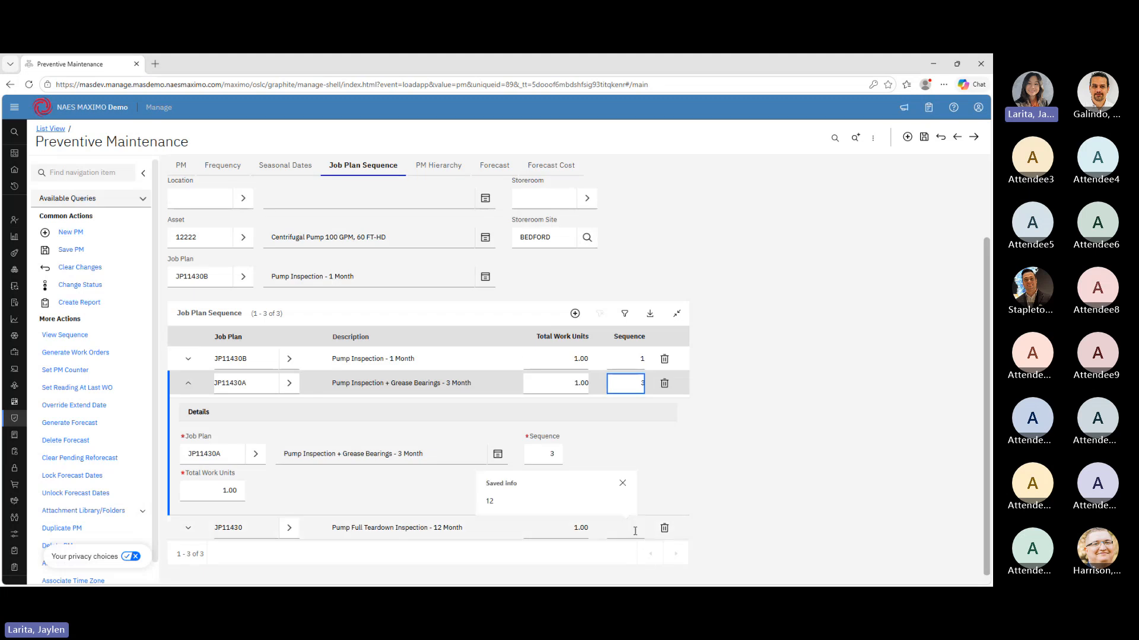
click(632, 528)
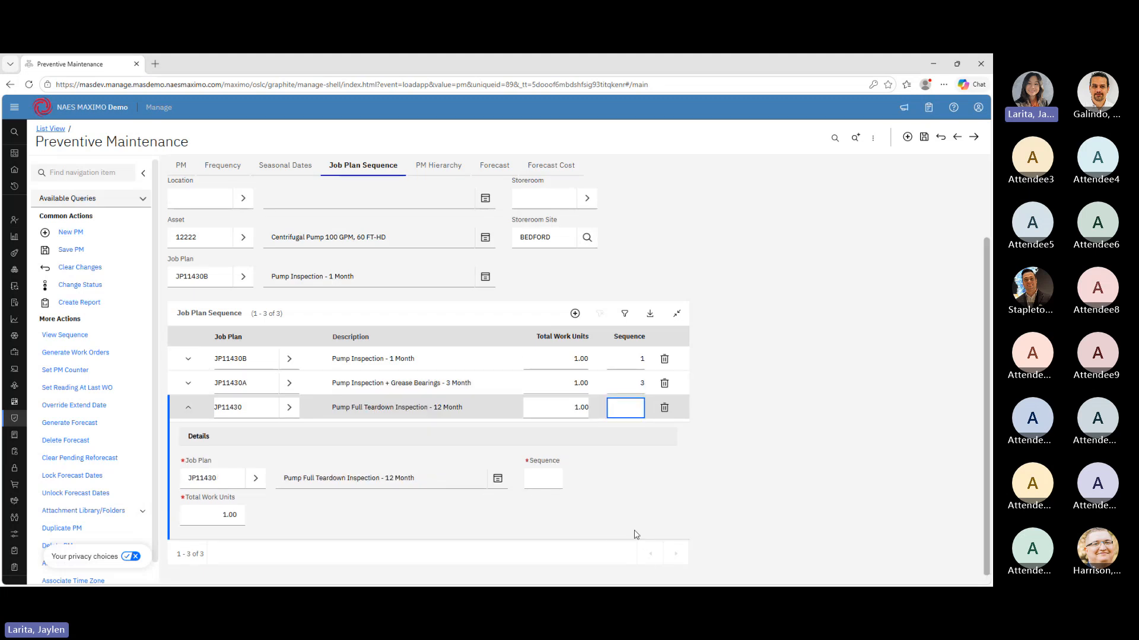
text(12)
click(924, 137)
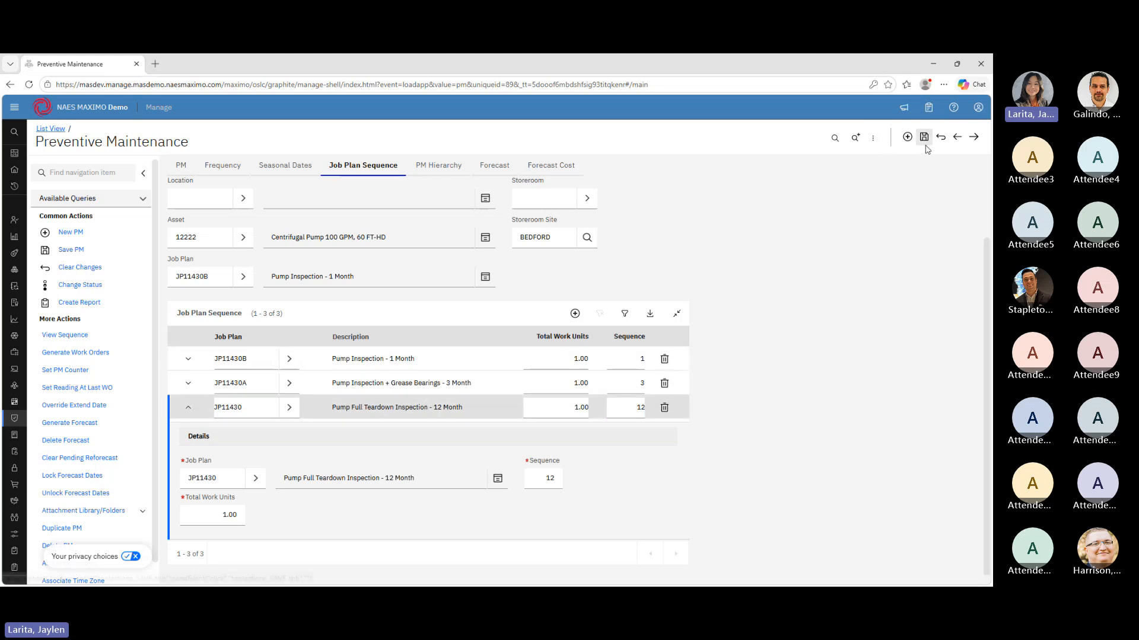
click(188, 408)
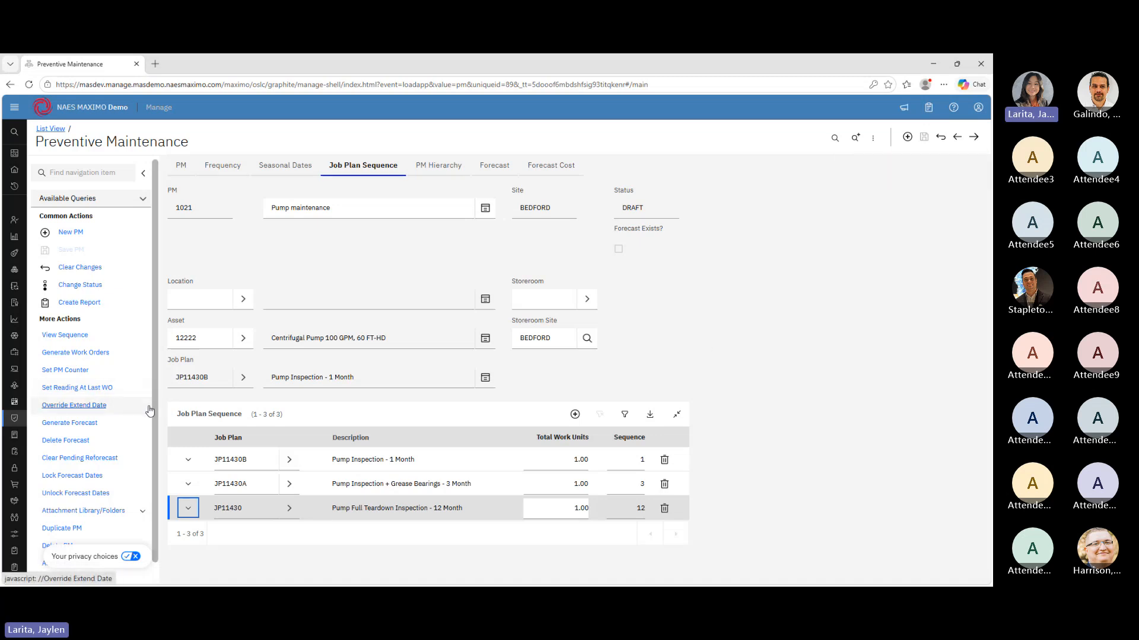
Review the projected order of job plans for the PM's work orders, checking the 3-month and 12-month inspections, and close the view
click(85, 336)
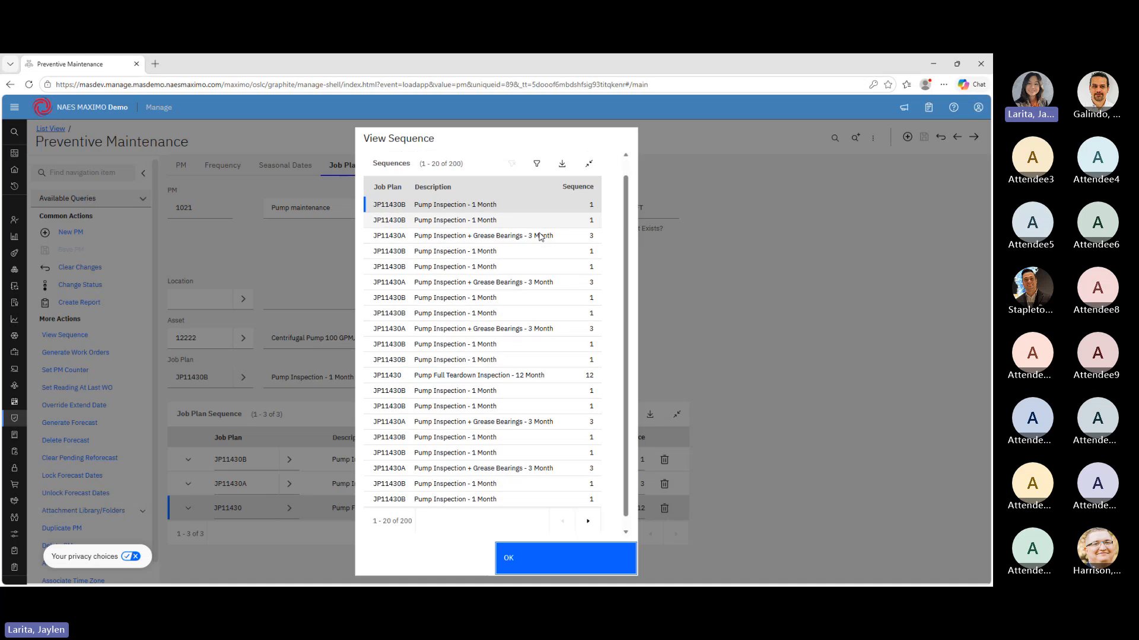
scroll(539, 236, down, 1)
scroll(509, 234, up, 1)
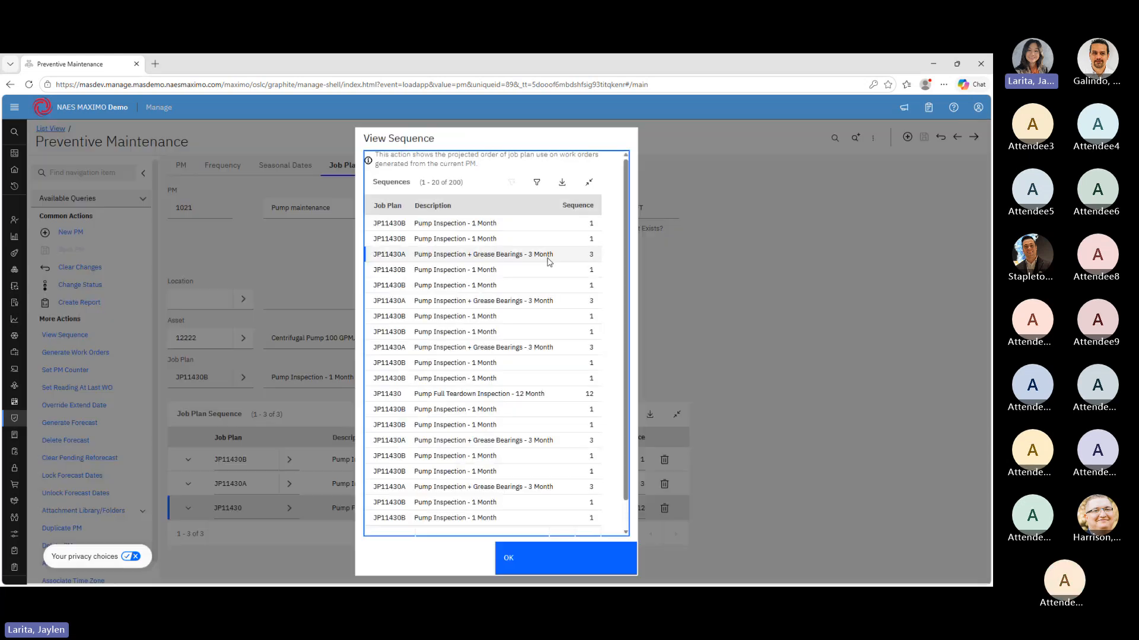
click(552, 259)
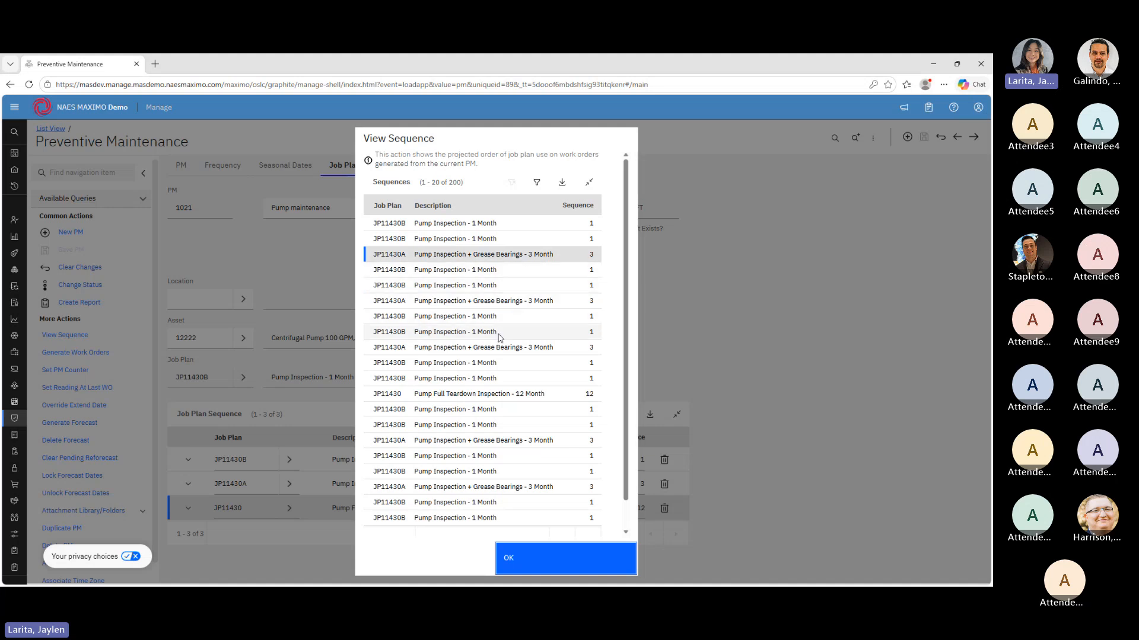
click(542, 396)
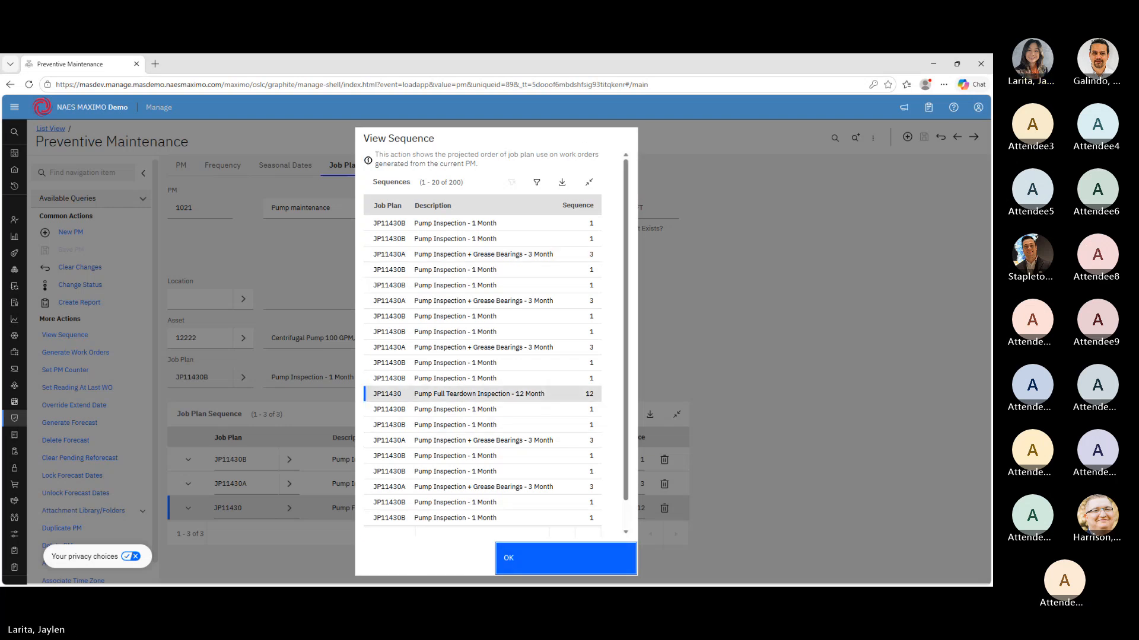
click(537, 567)
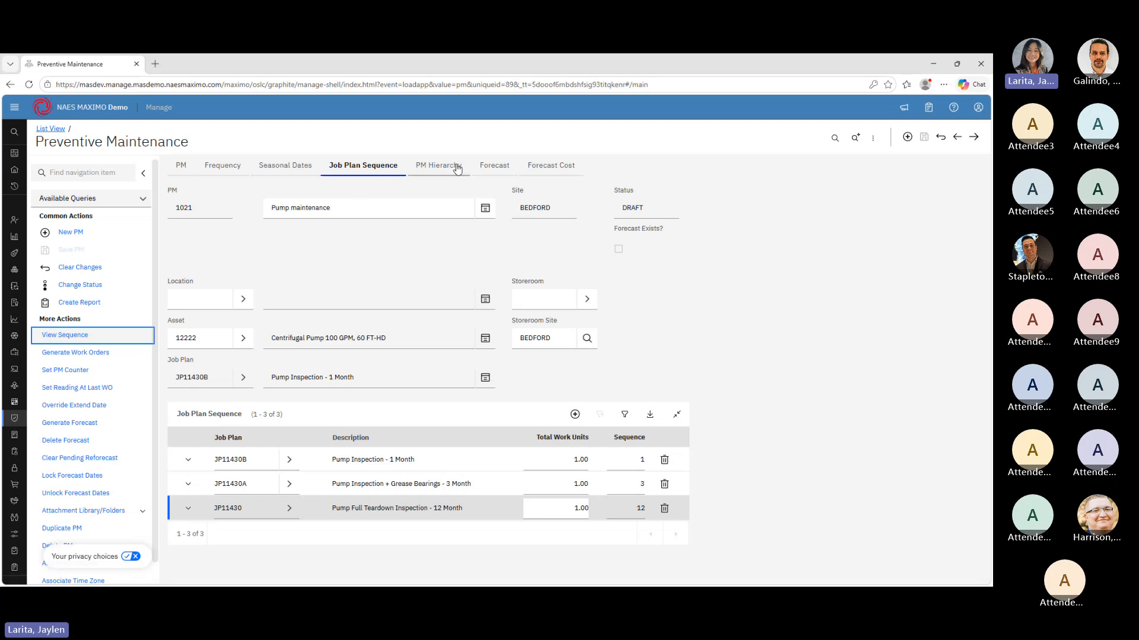
Try to generate a forecast for the draft PM until 6/30/2027
click(498, 166)
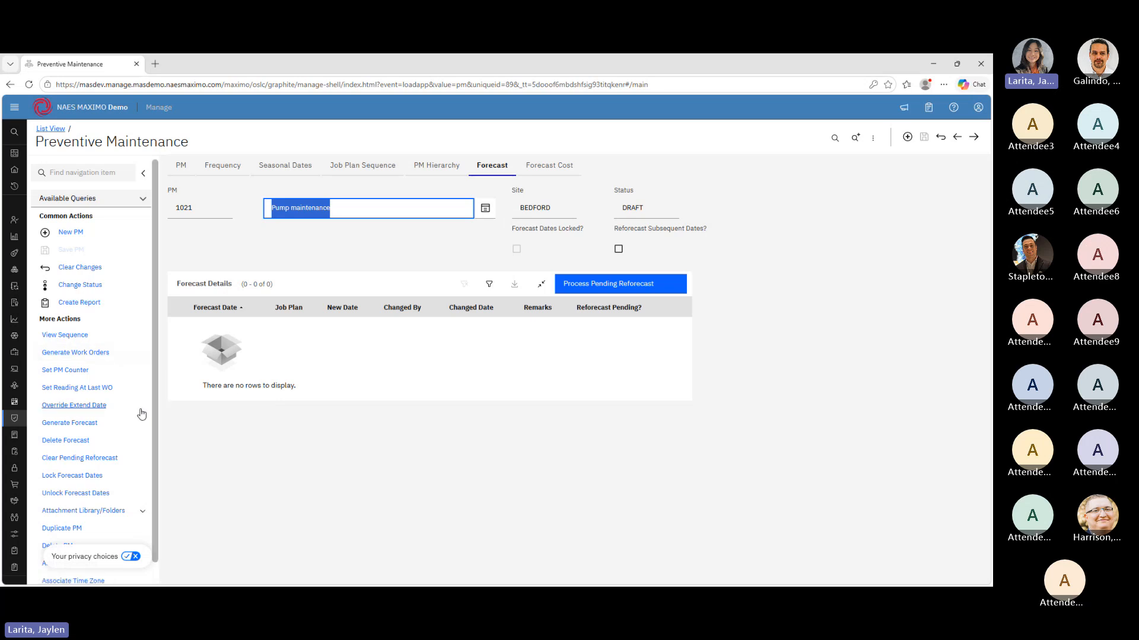
click(127, 428)
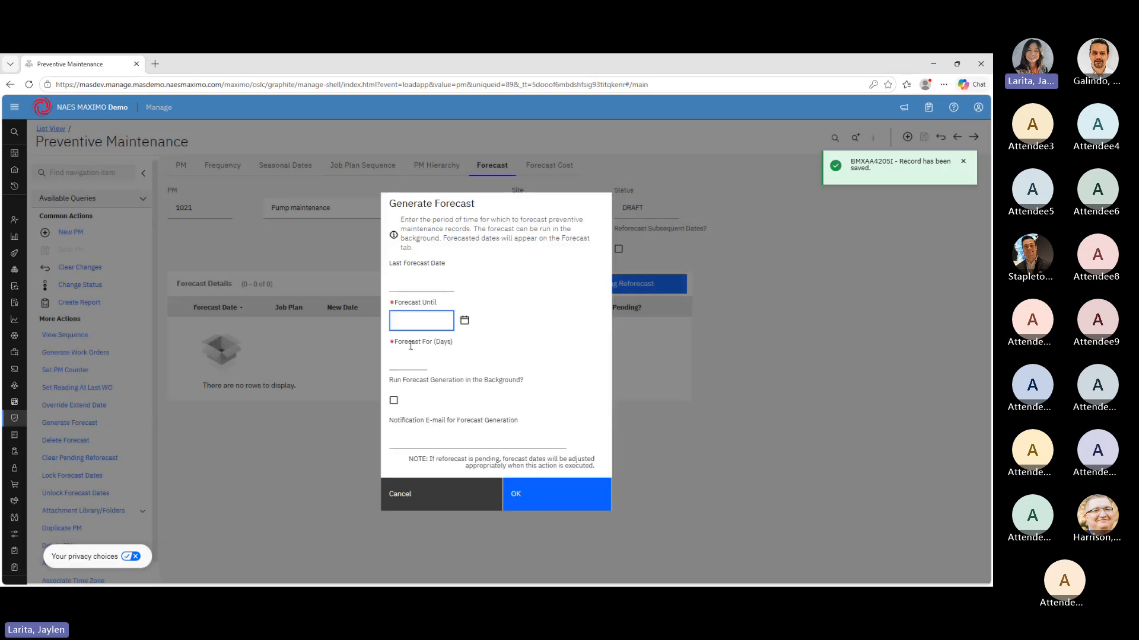
click(466, 326)
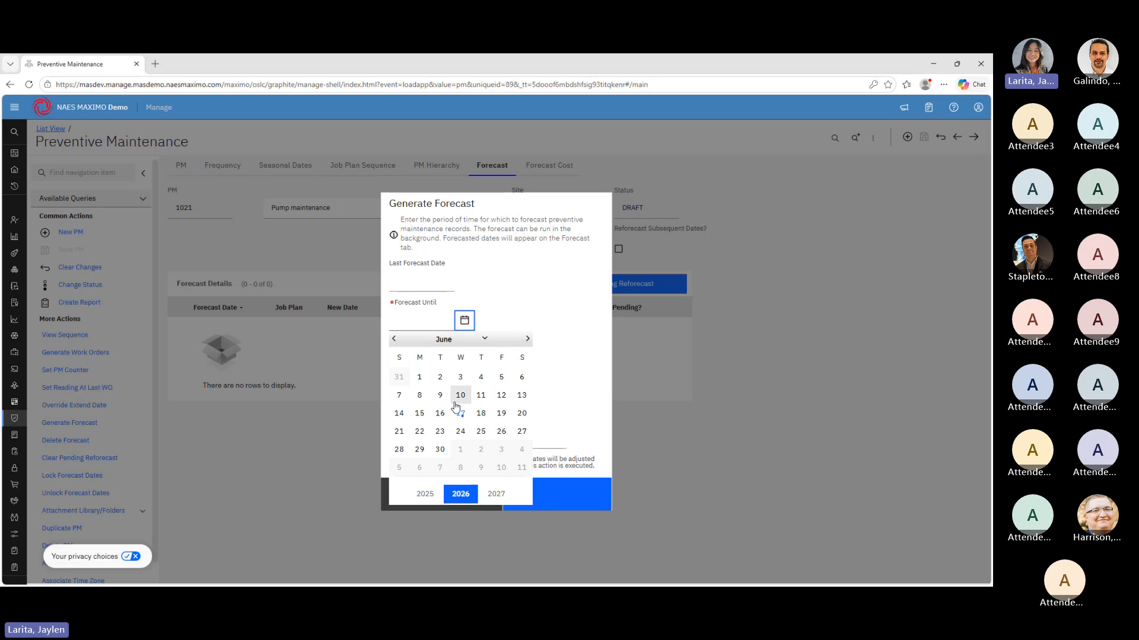
click(497, 495)
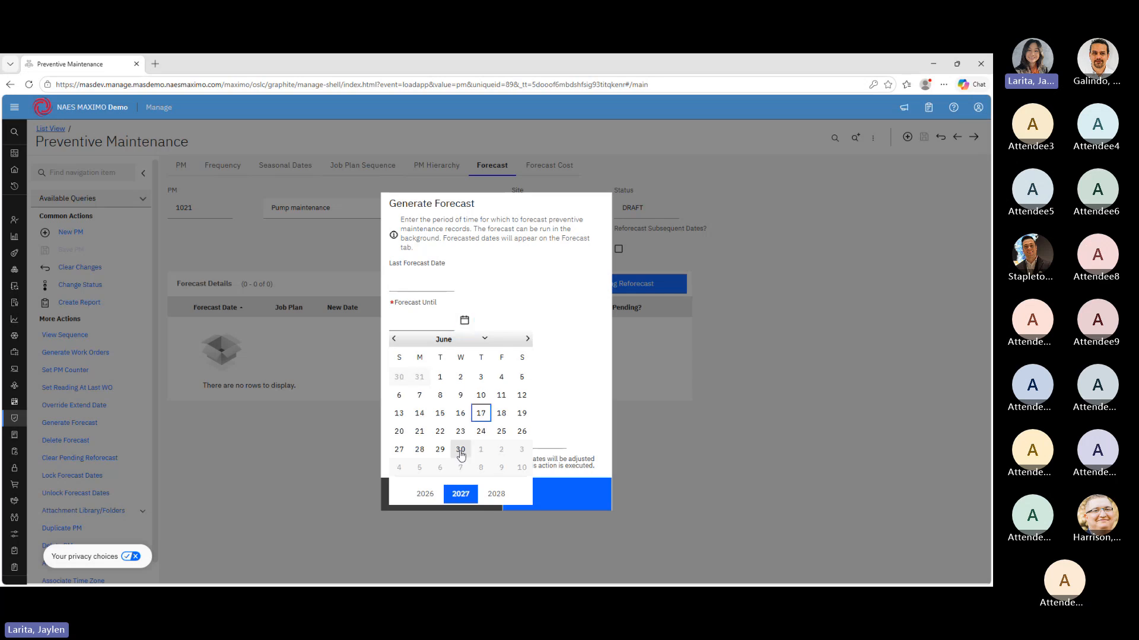
click(461, 450)
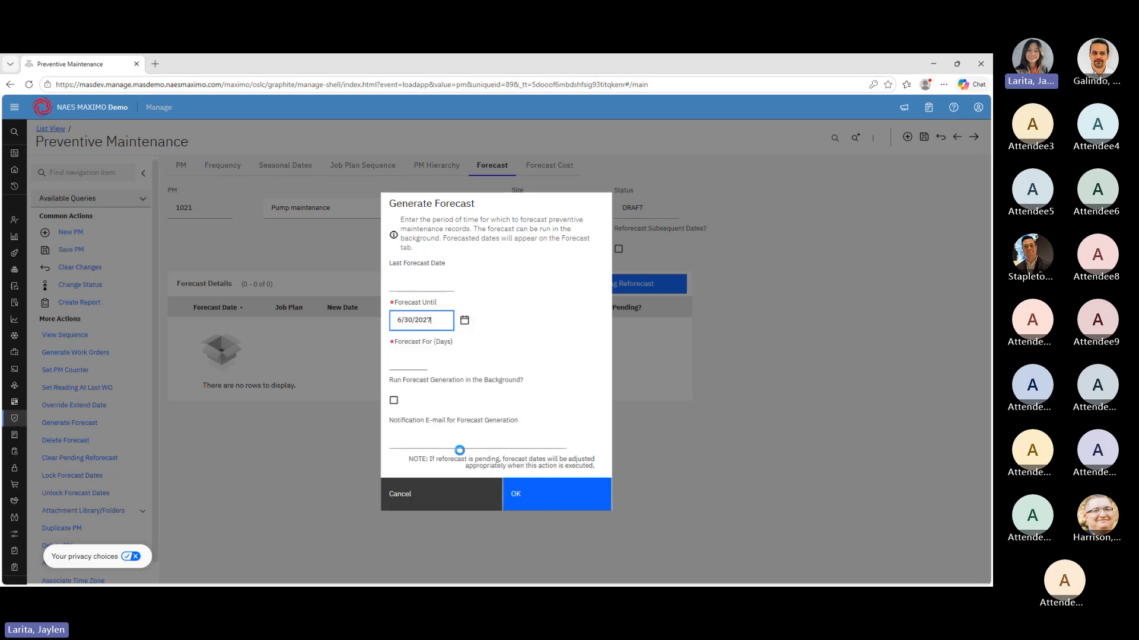
click(538, 493)
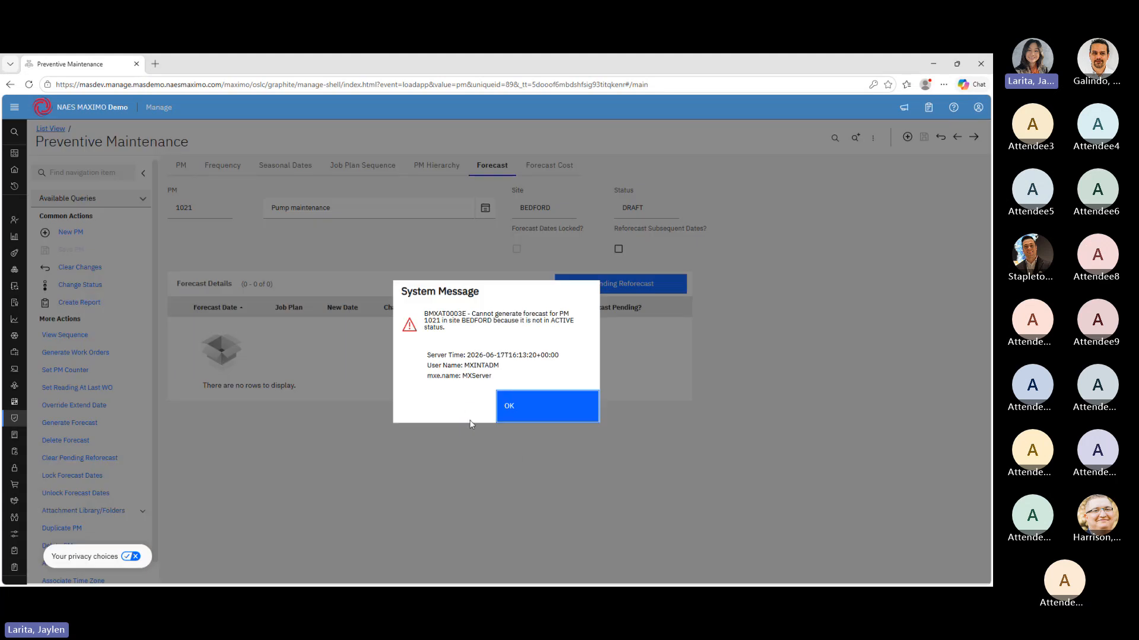
click(535, 417)
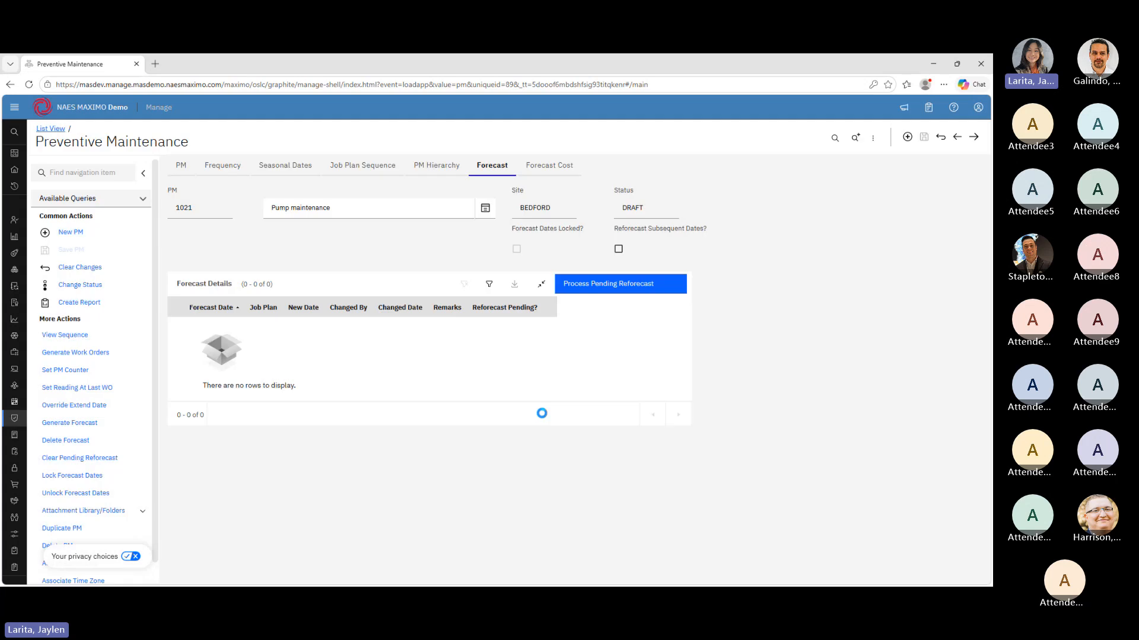
Change the status of PM 1021 to ACTIVE
click(89, 287)
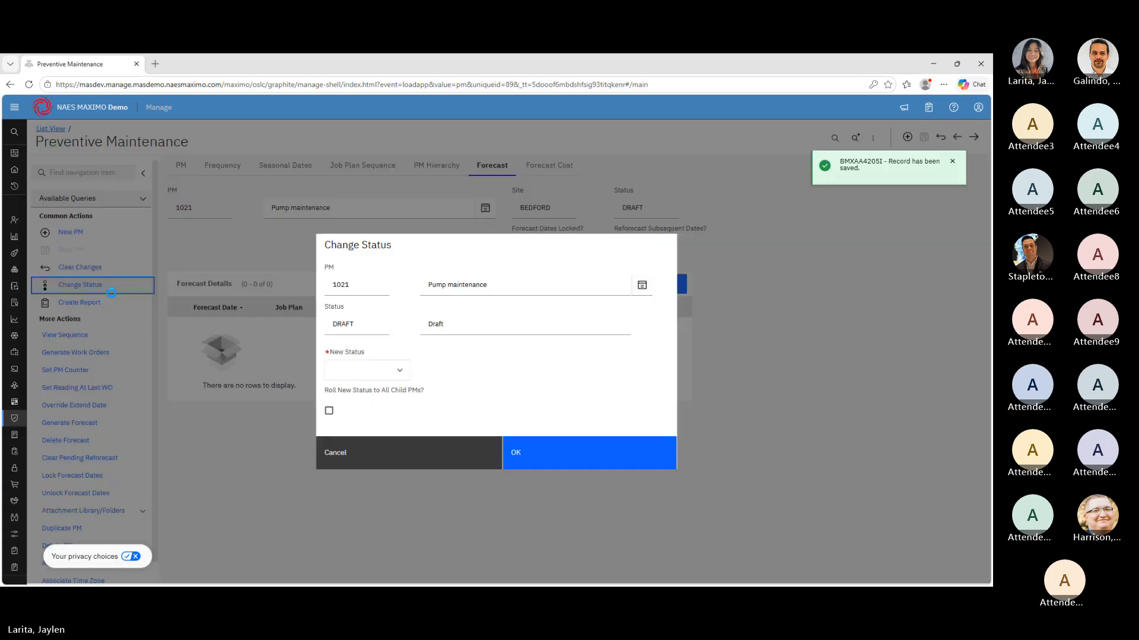
click(392, 370)
click(389, 389)
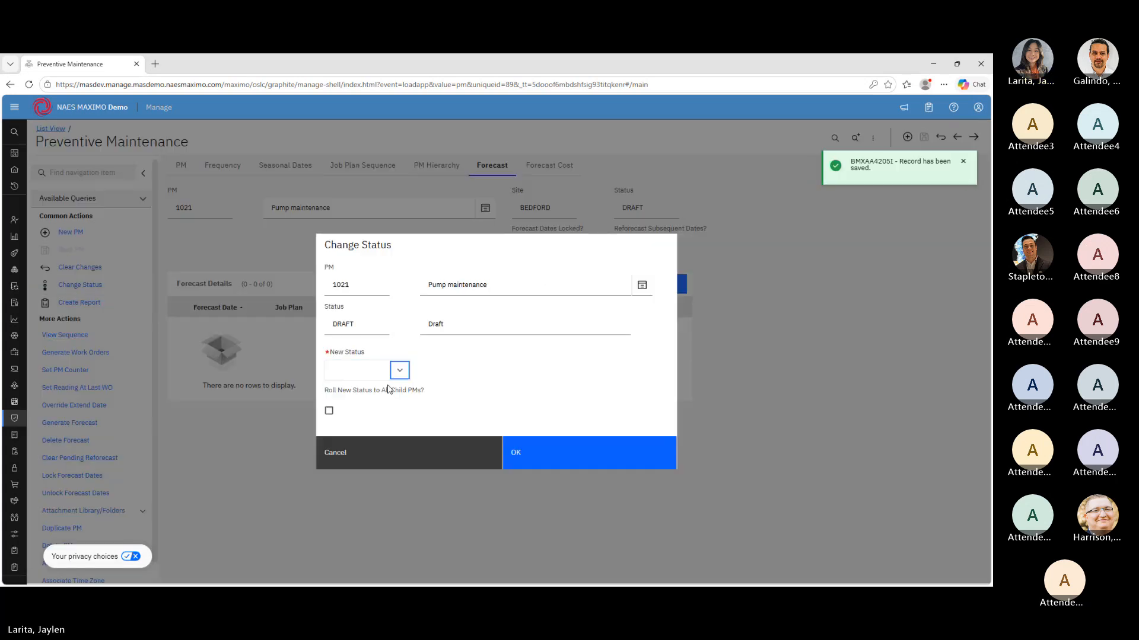
click(592, 458)
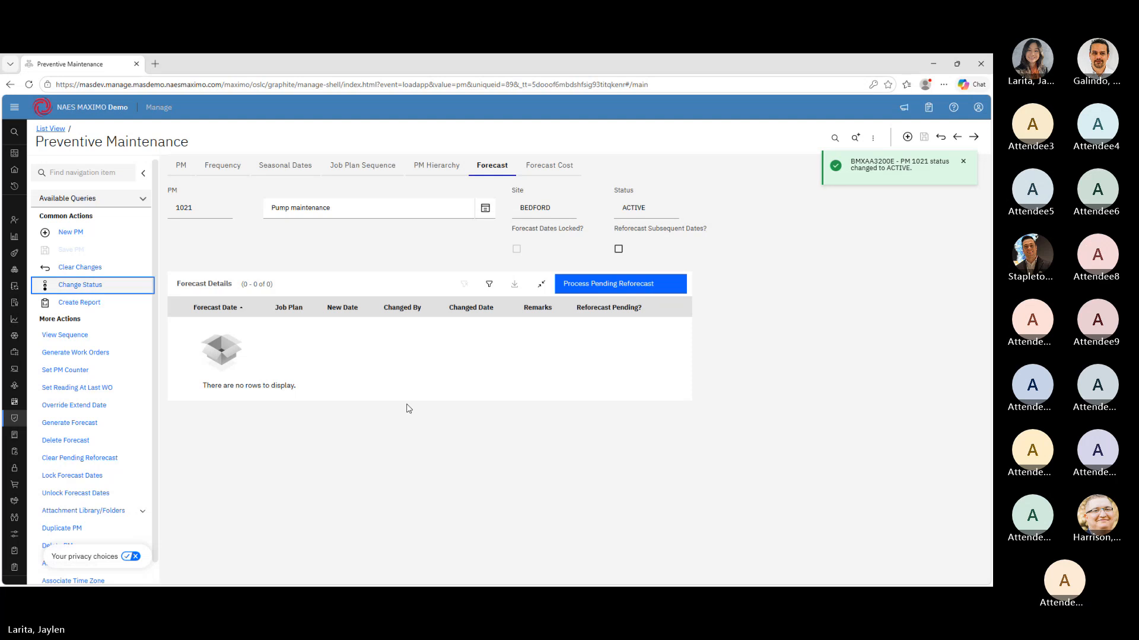
Generate the forecast for the active PM until 6/30/27
click(116, 425)
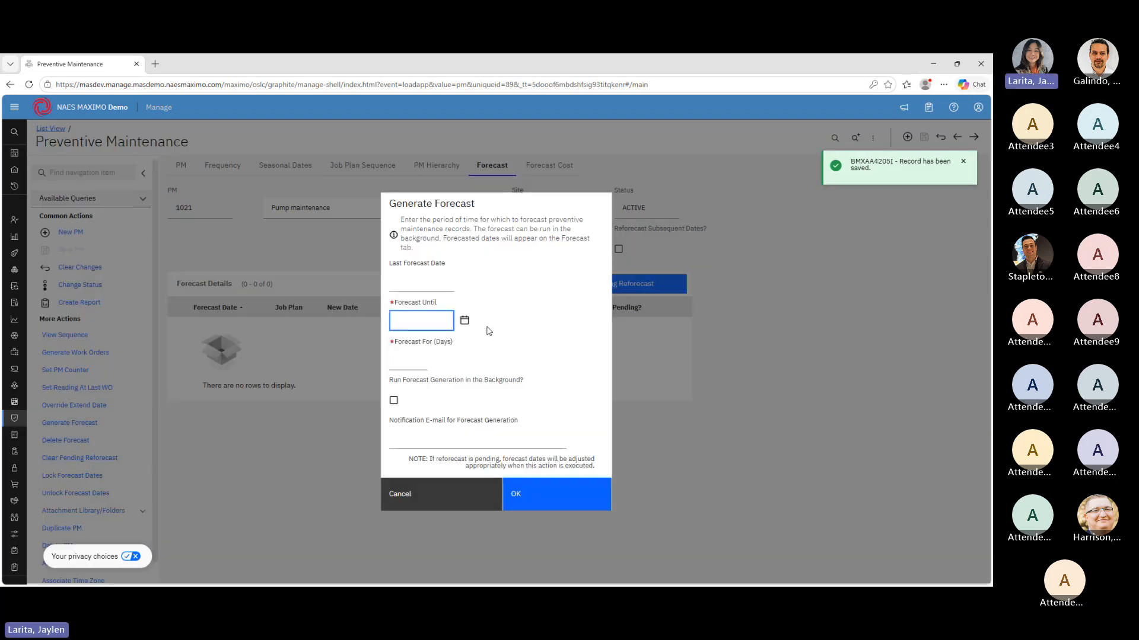
click(464, 321)
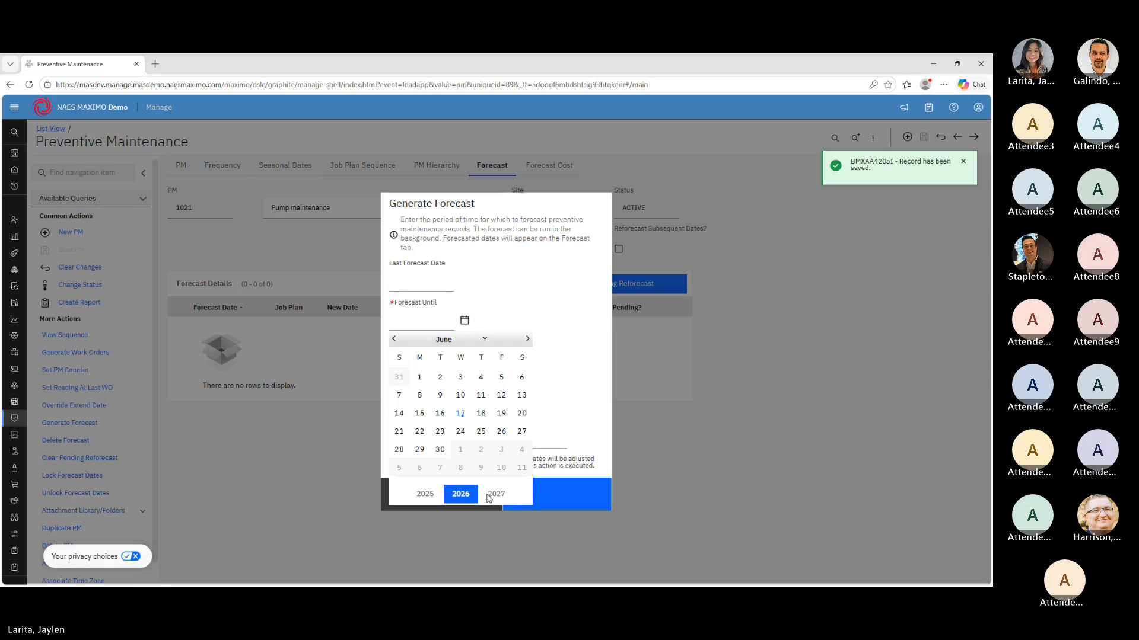
click(496, 495)
click(460, 450)
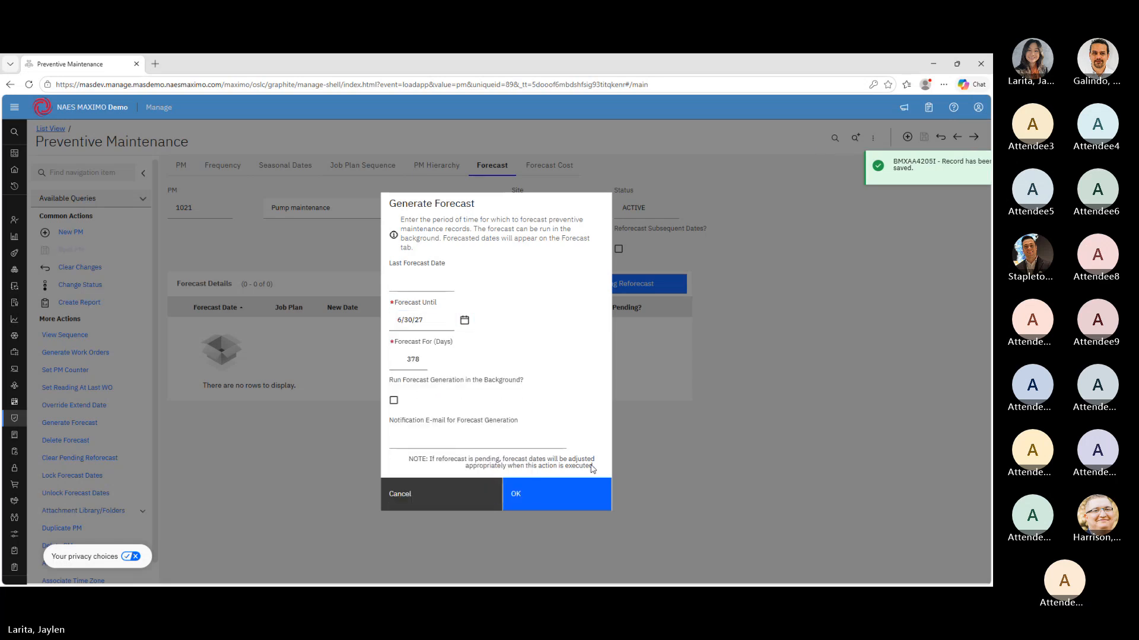
click(546, 499)
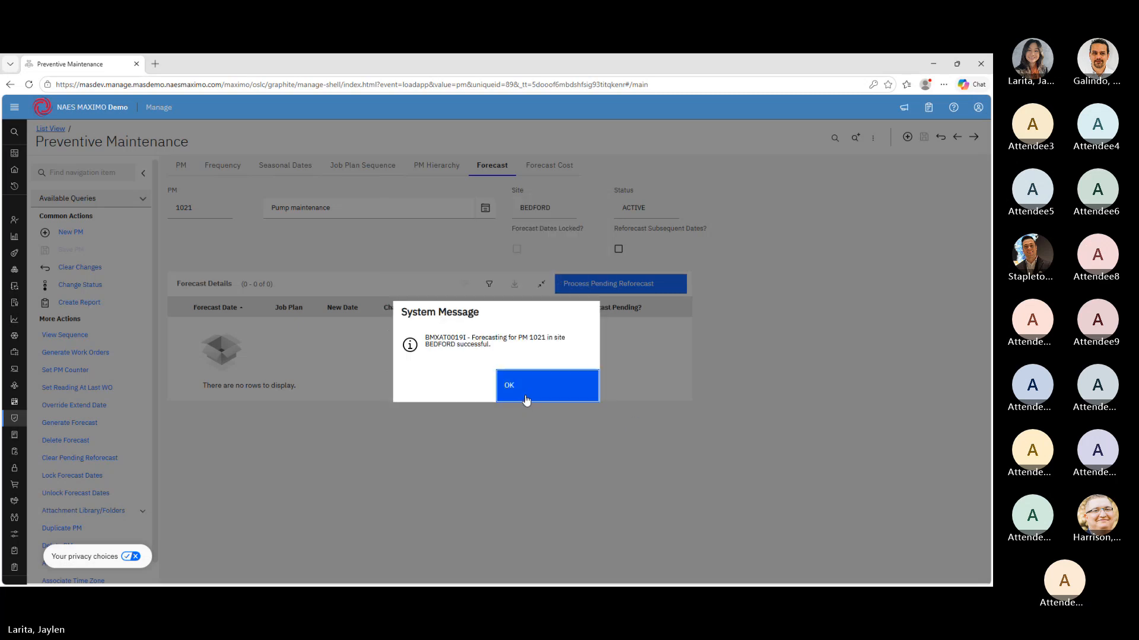
click(526, 399)
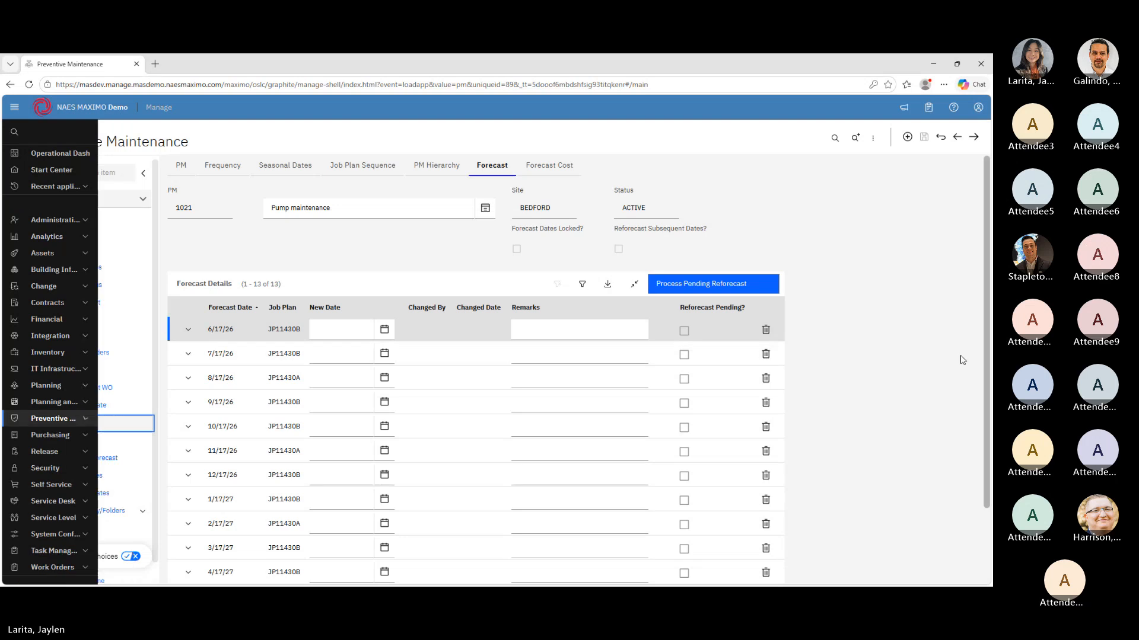
Examine the PM's forecast dates and the job plan assigned to each date
scroll(916, 368, down, 2)
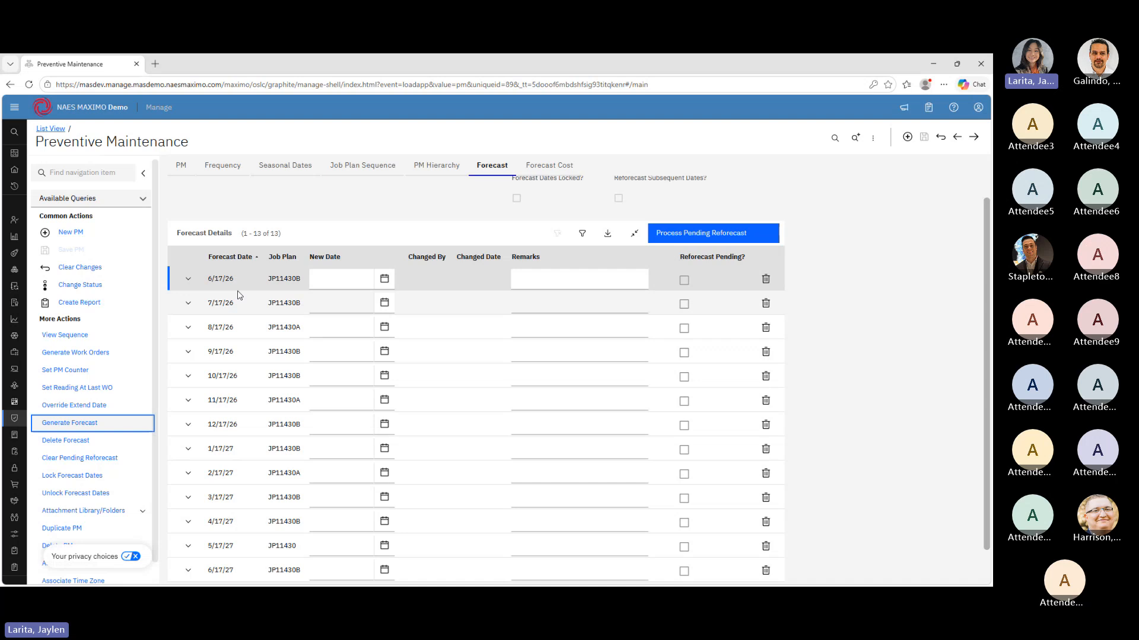
scroll(240, 295, down, 2)
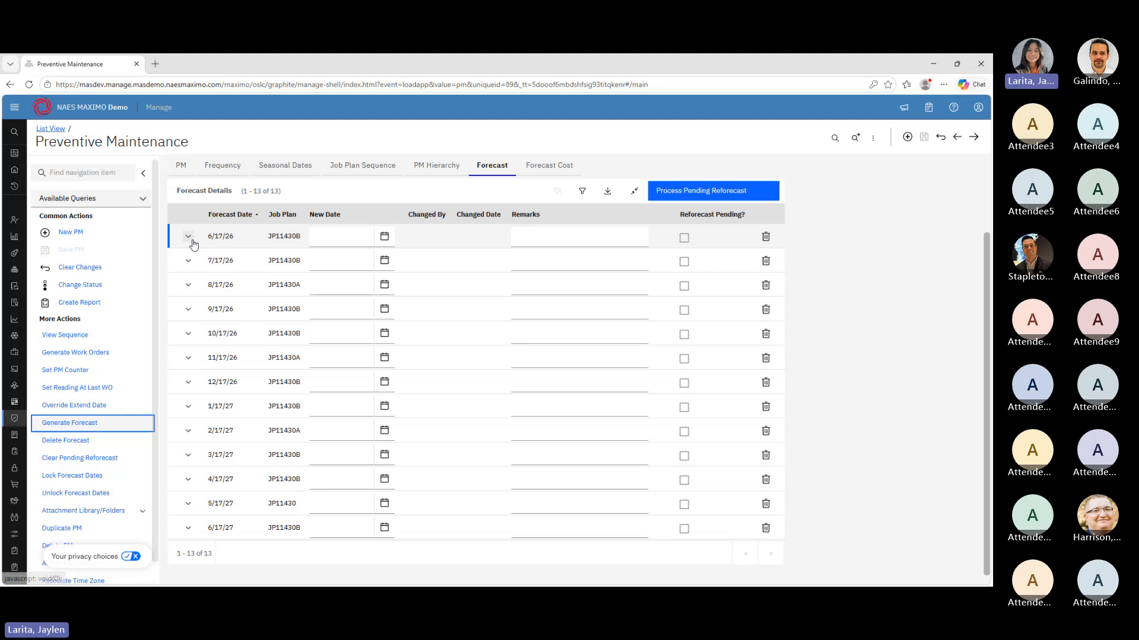
click(284, 239)
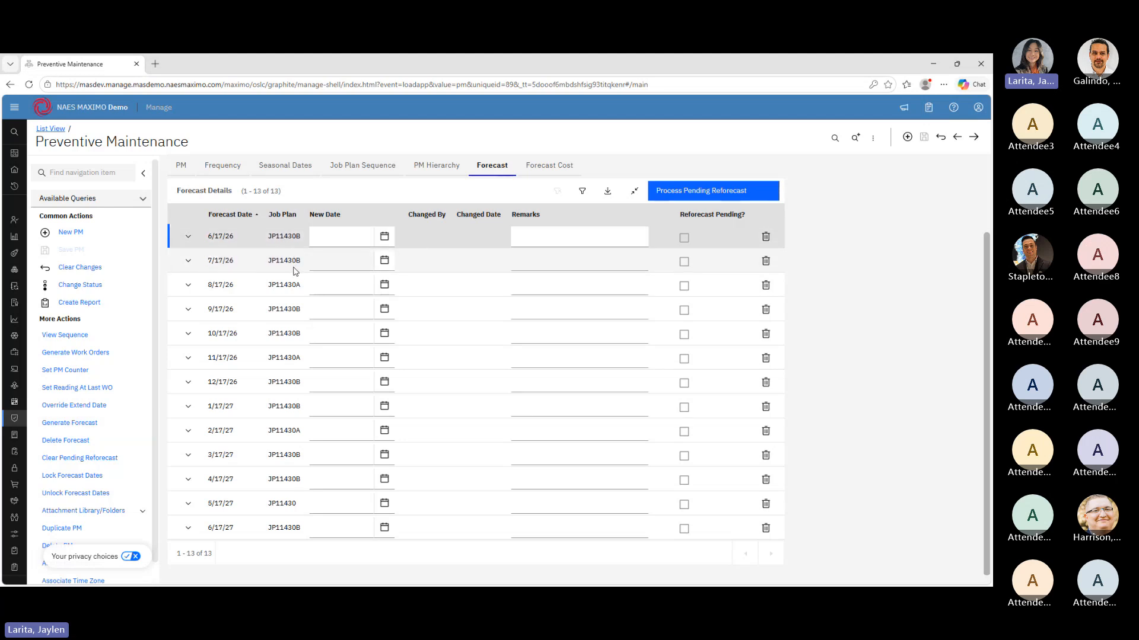
click(292, 288)
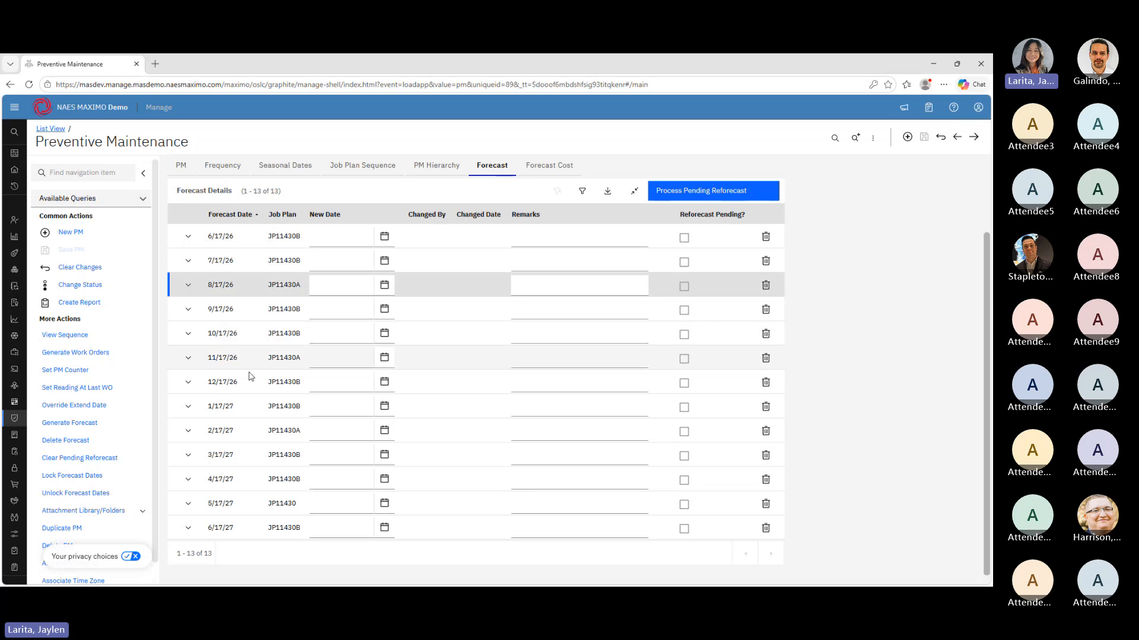
Calculate the forecast cost for PM 1021
click(298, 508)
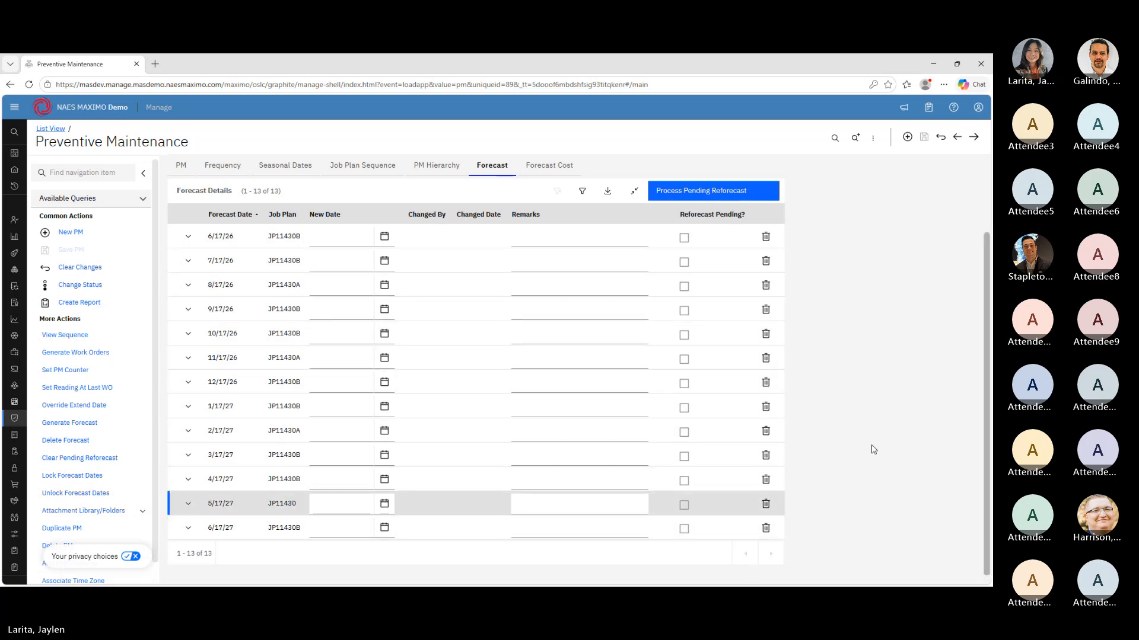
scroll(872, 451, up, 3)
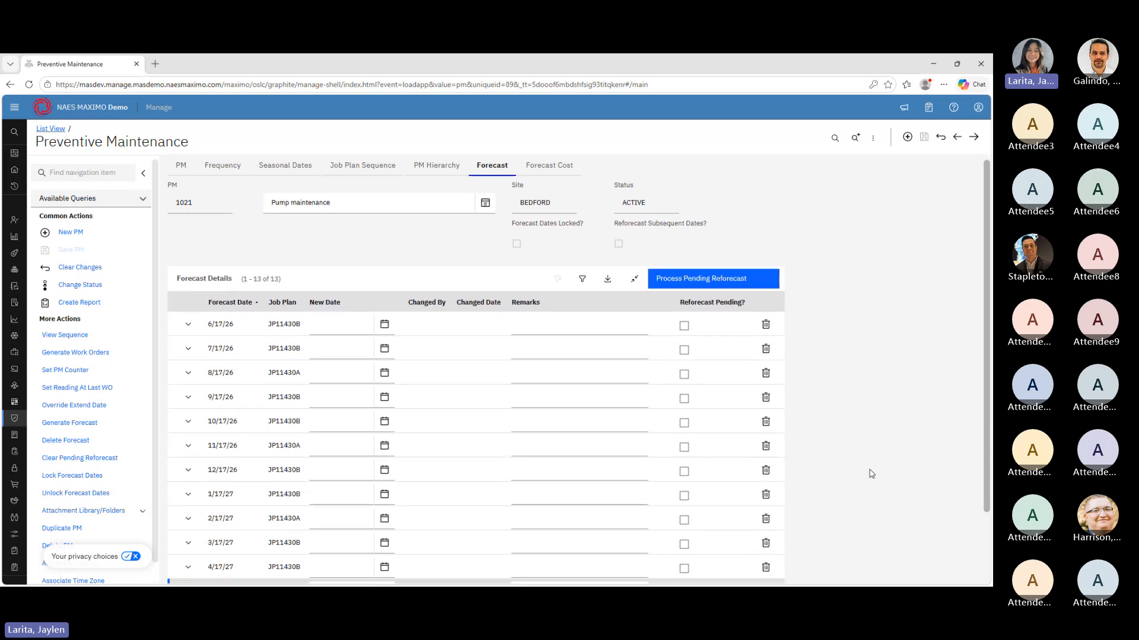
click(570, 172)
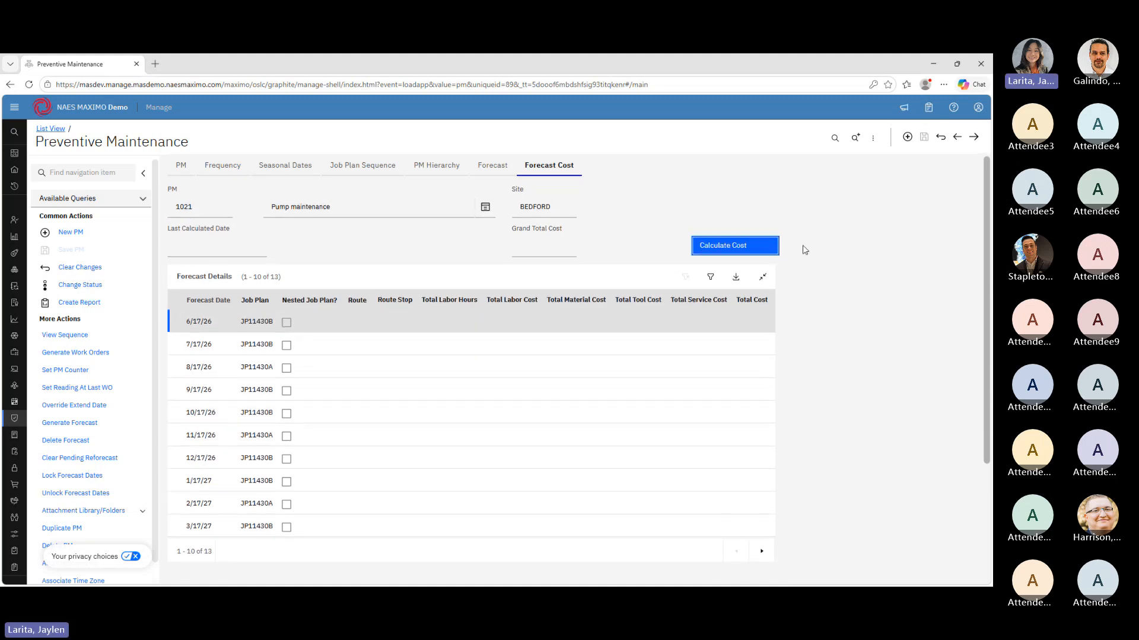
click(748, 254)
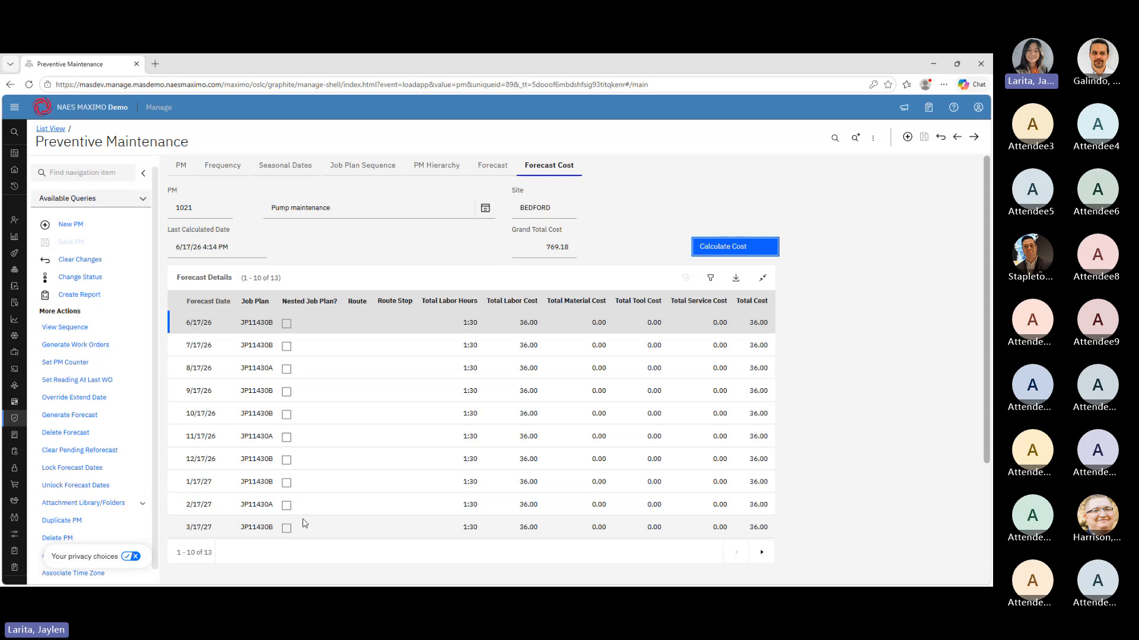
Examine the labor and material costs of the 5/17/27 forecast that uses job plan JP11430
click(762, 552)
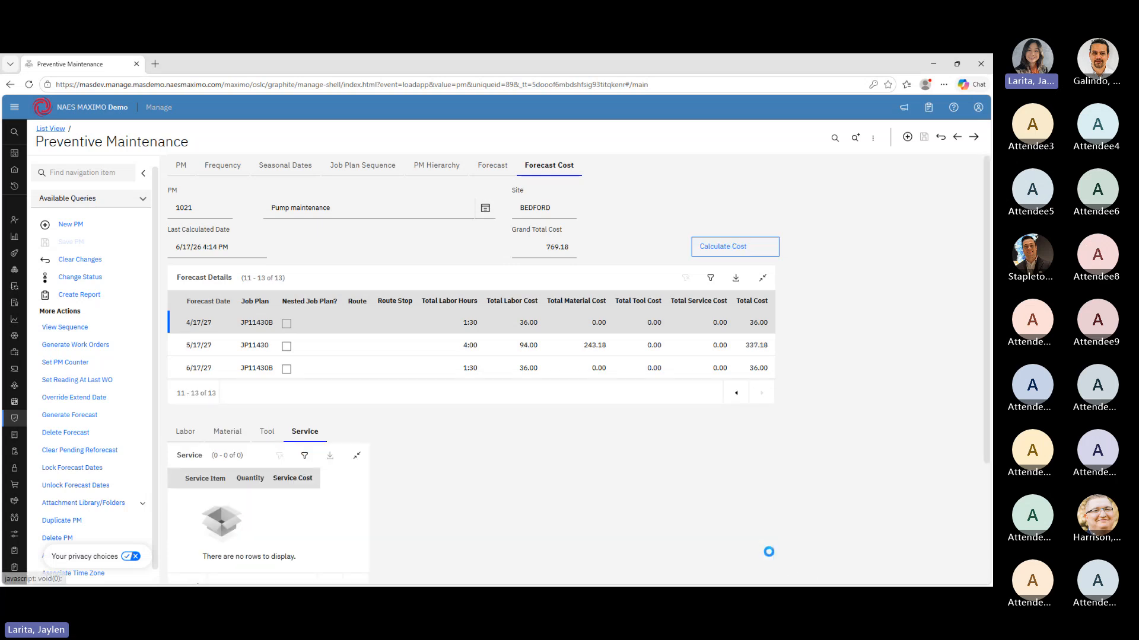
click(389, 354)
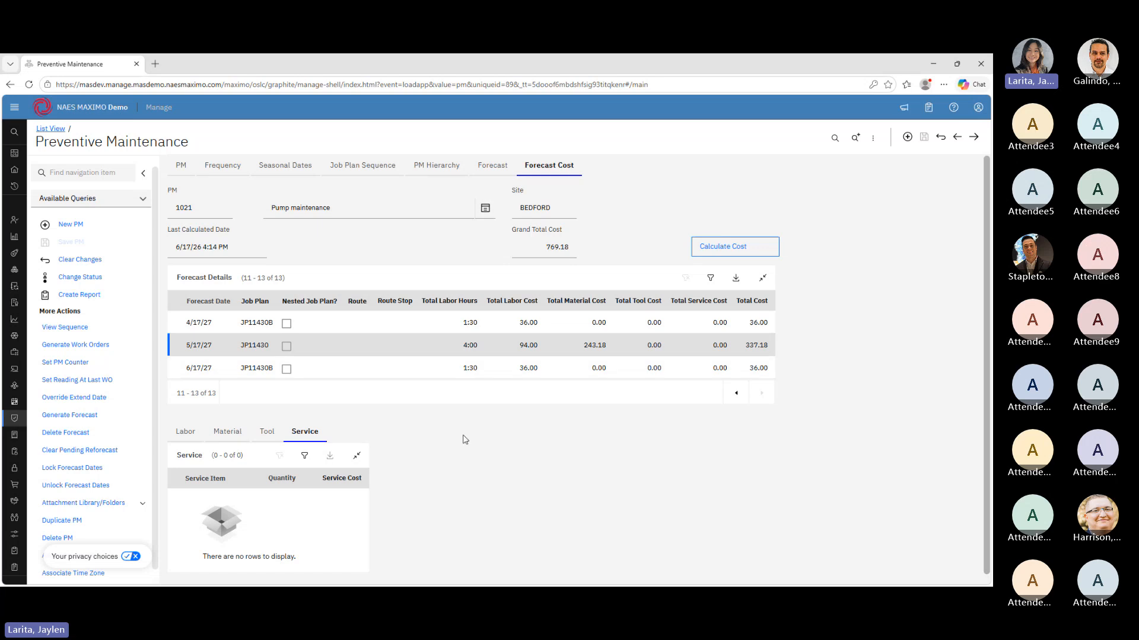
scroll(415, 459, down, 1)
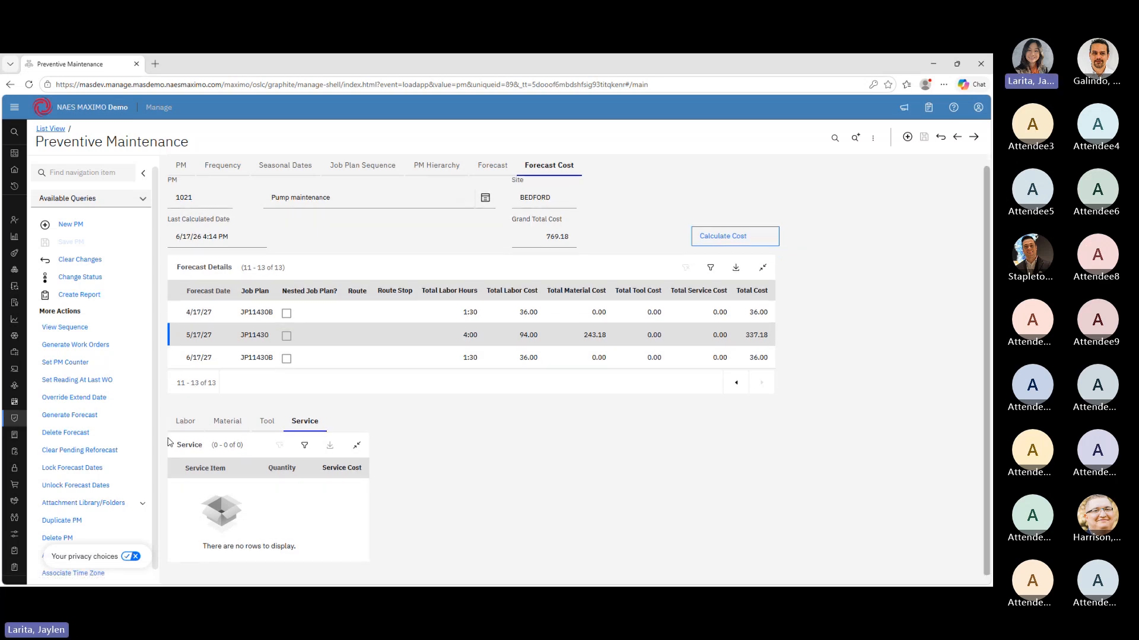
click(184, 421)
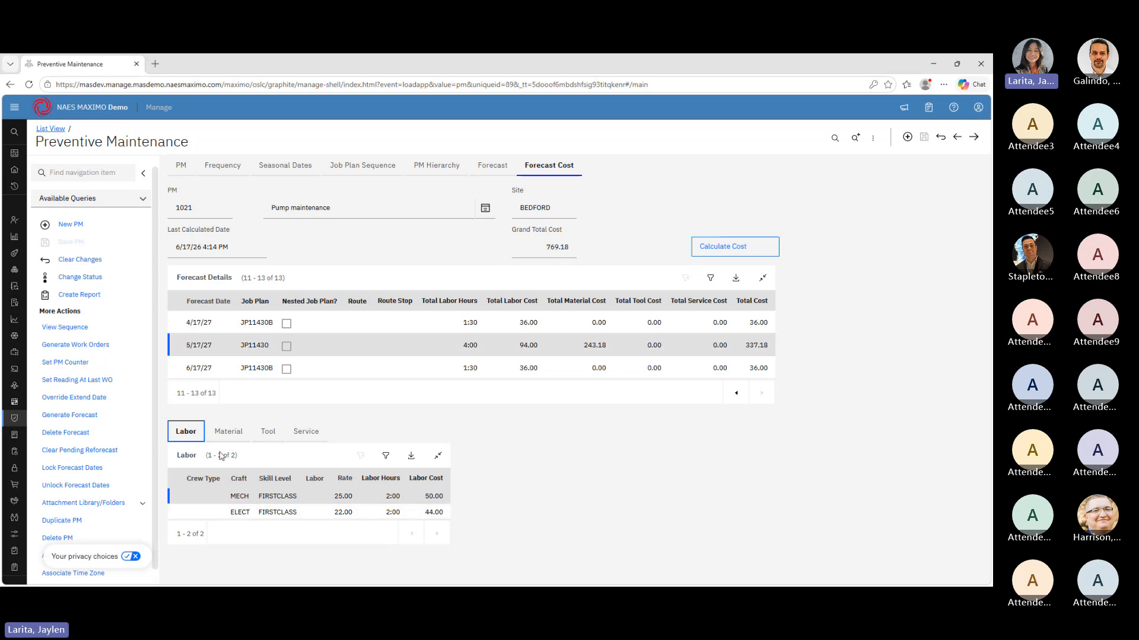
click(227, 432)
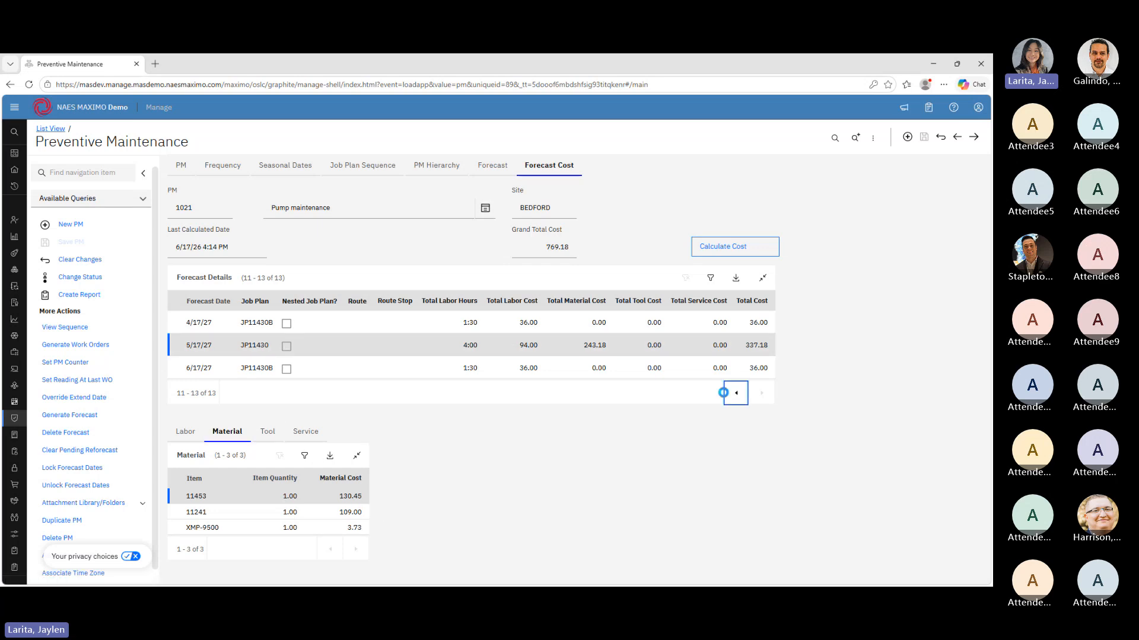
Examine the material and labor costs of the 8/17/26 forecast that uses job plan JP11430A
click(736, 393)
click(376, 367)
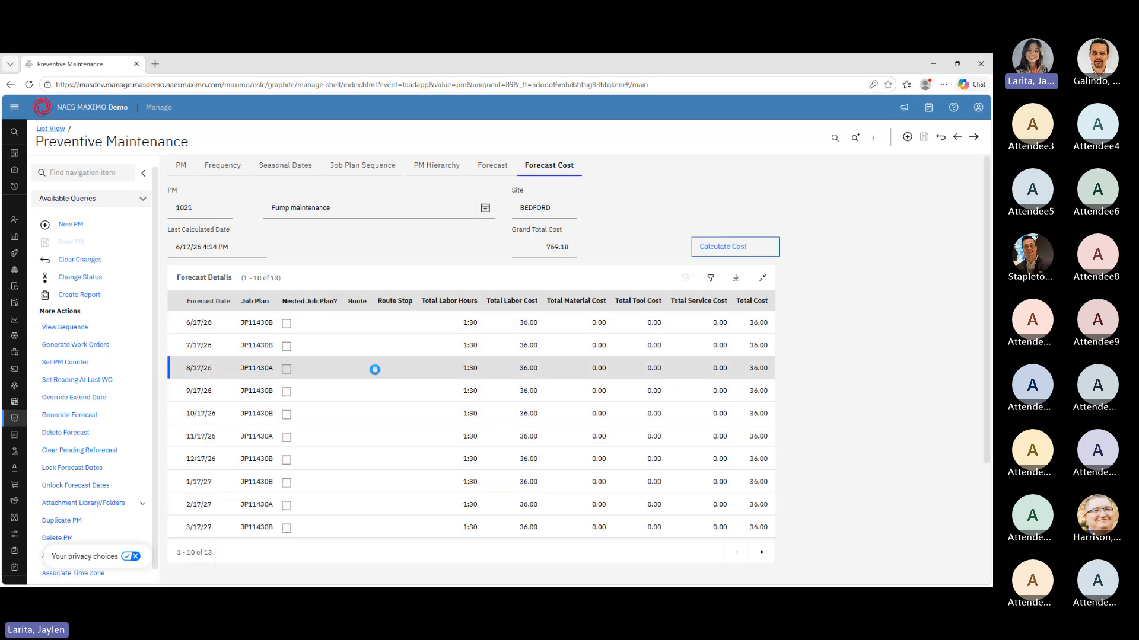
scroll(550, 382, down, 2)
scroll(550, 381, down, 2)
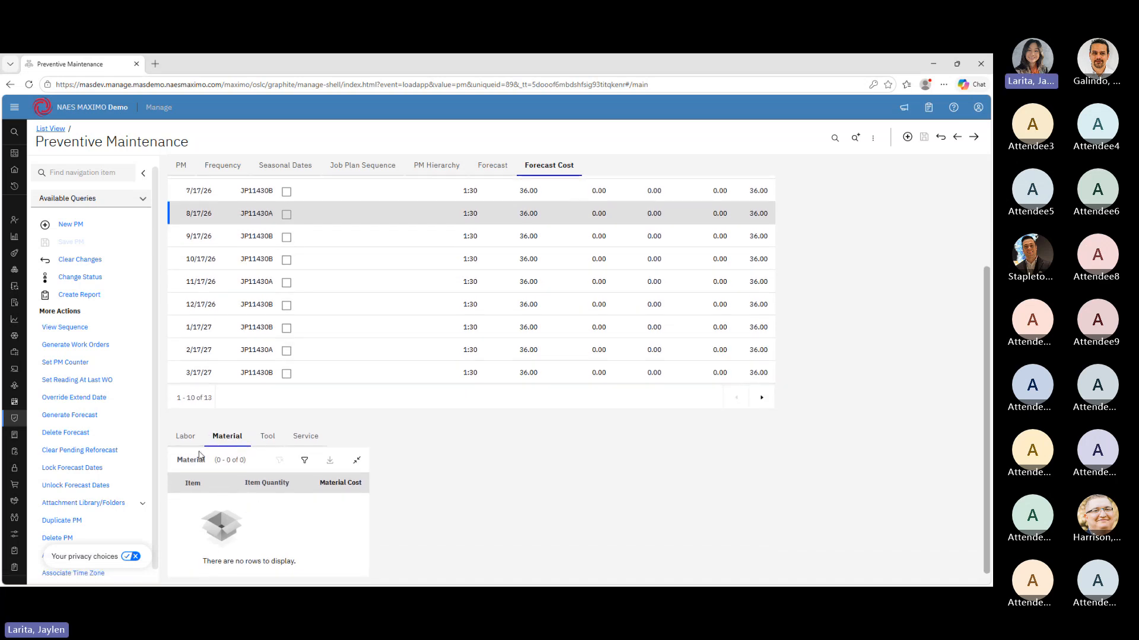
click(185, 436)
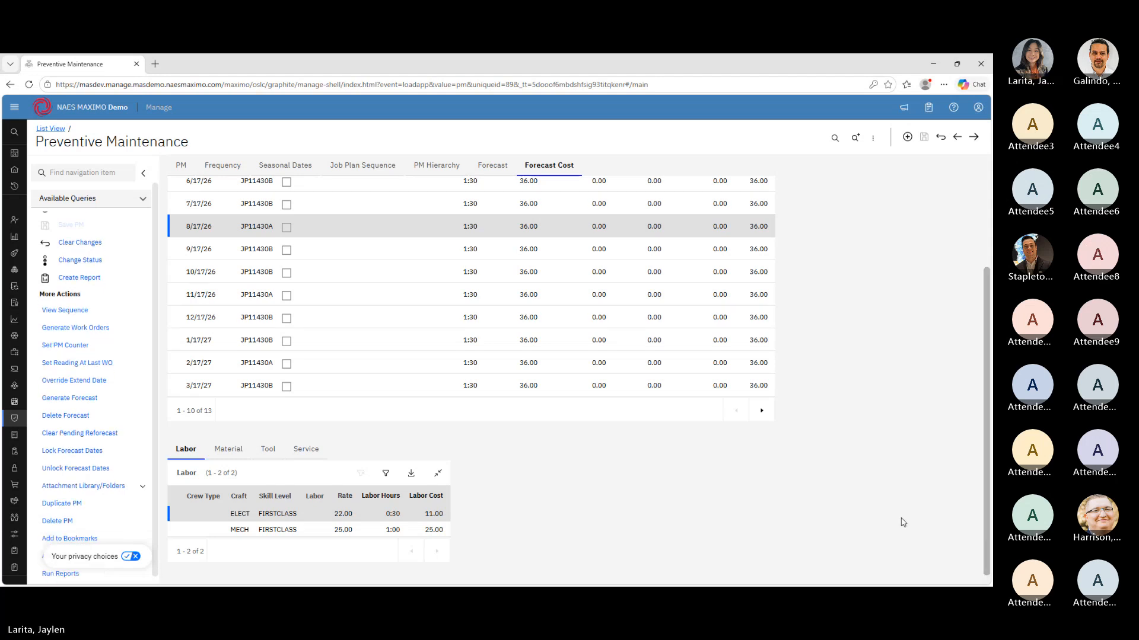
scroll(902, 522, up, 3)
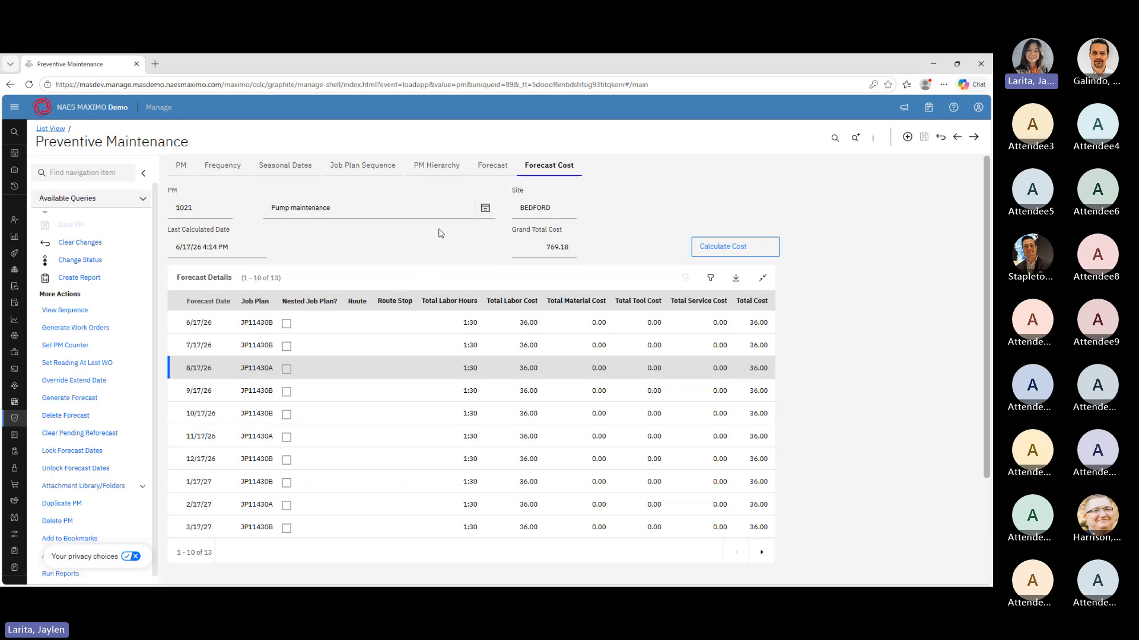
Review the frequency settings and main record details of PM 1021
click(223, 167)
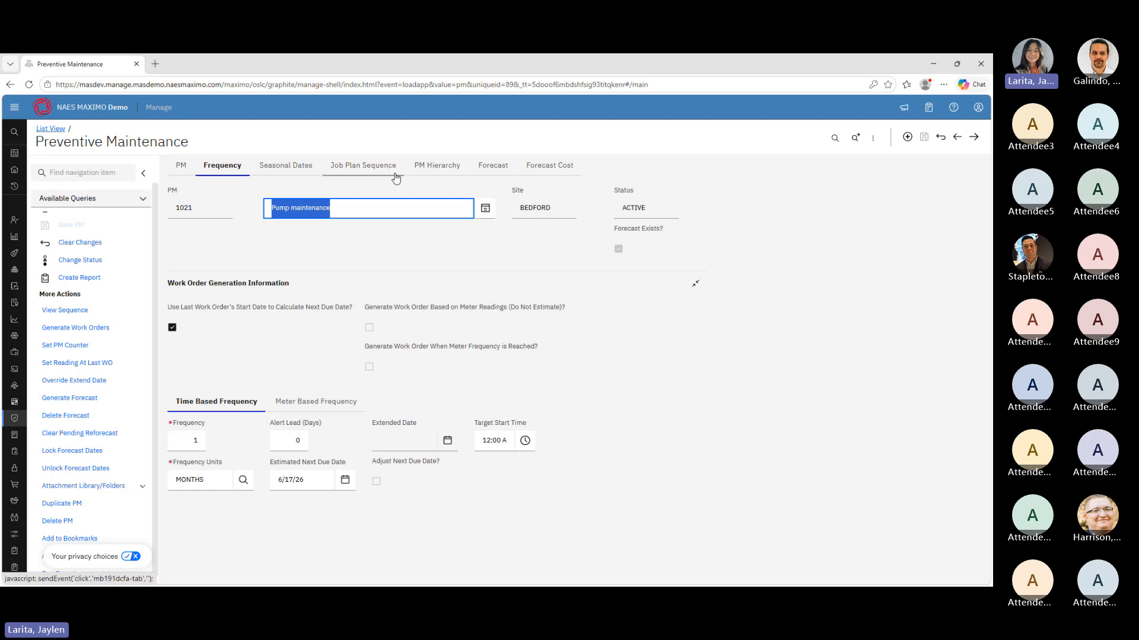
click(178, 171)
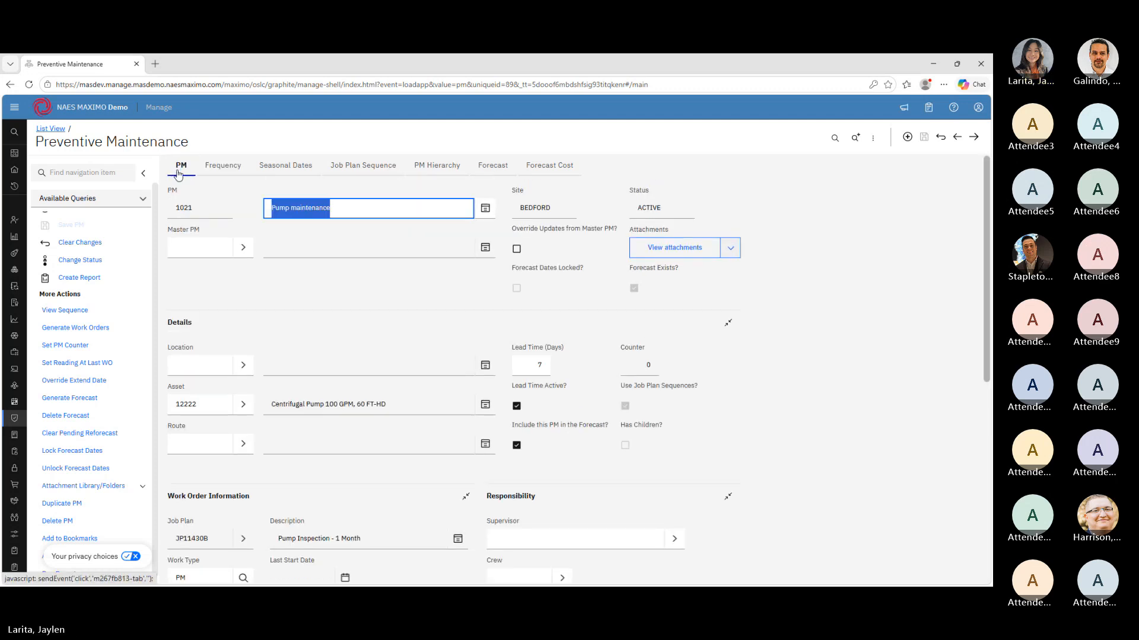
scroll(404, 311, up, 1)
scroll(407, 312, down, 2)
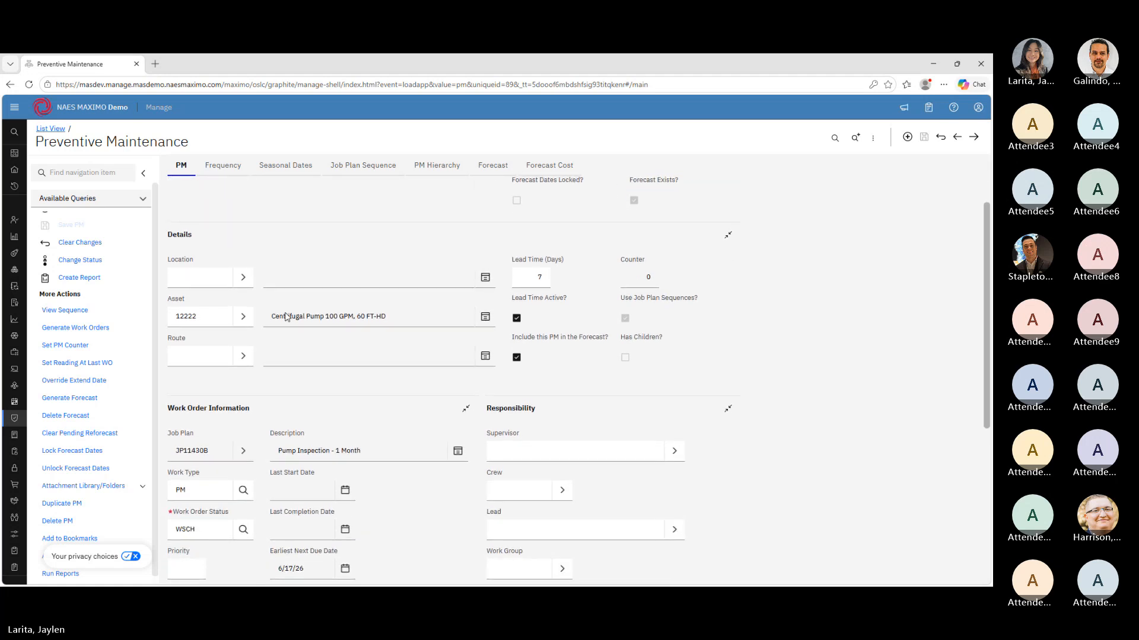
scroll(287, 313, up, 2)
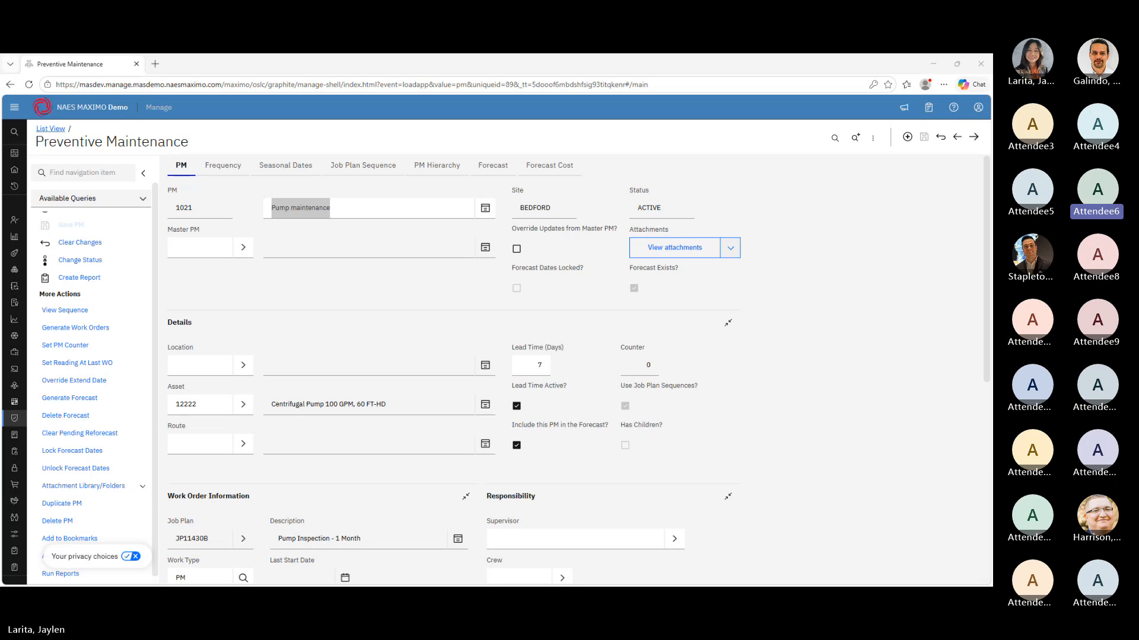
click(358, 268)
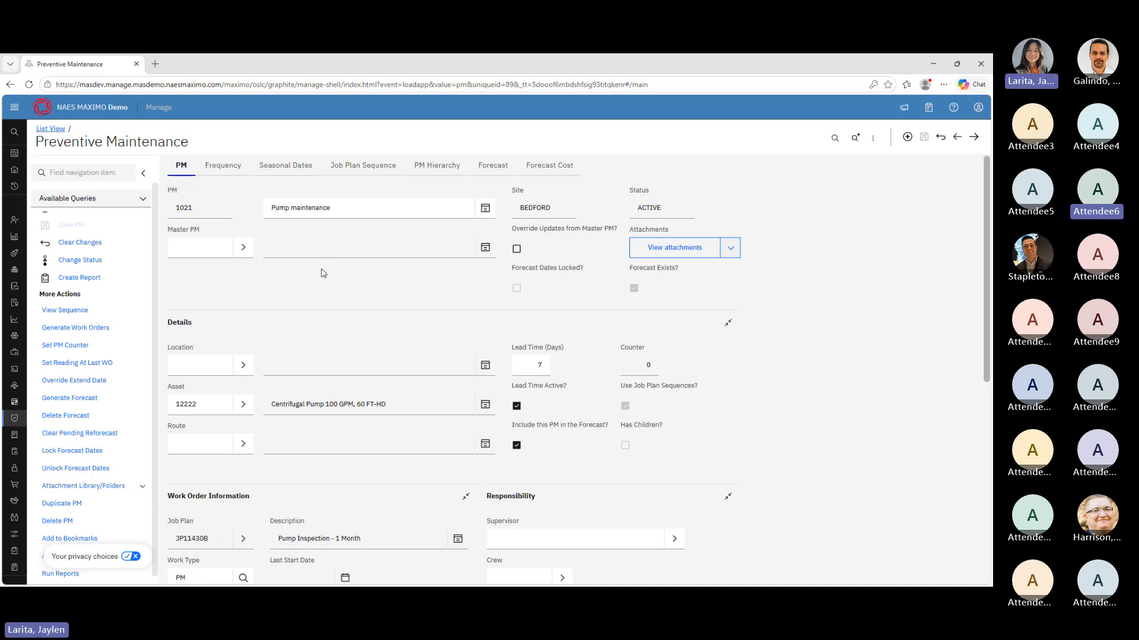
scroll(329, 270, down, 1)
scroll(332, 266, up, 1)
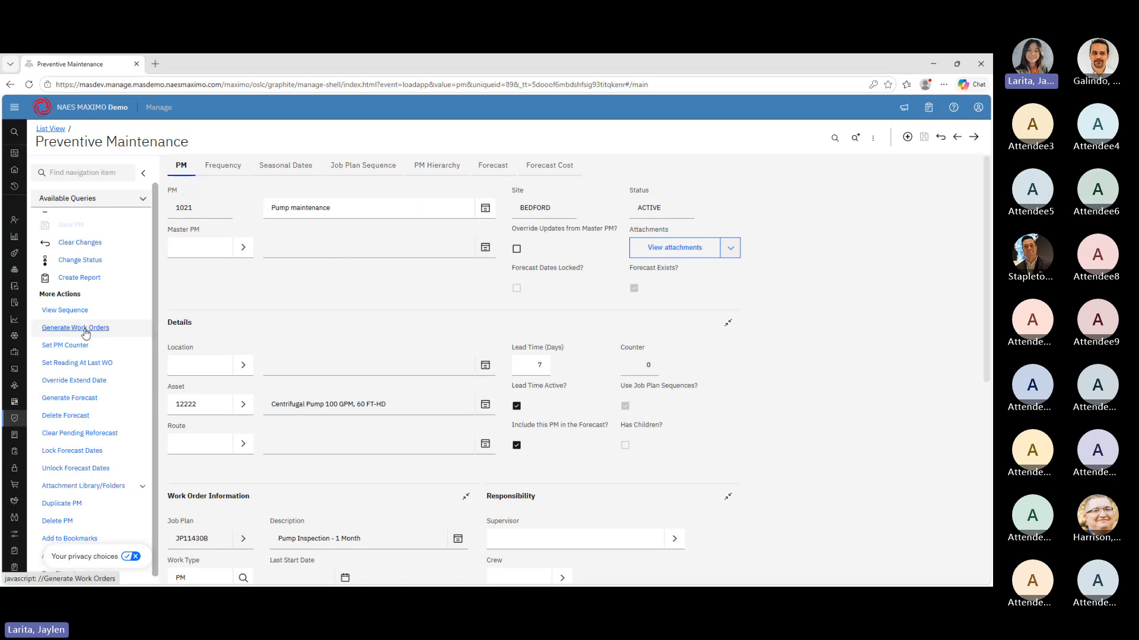
Generate the PM's work orders due within today plus 365 days, using the frequency criteria
click(105, 332)
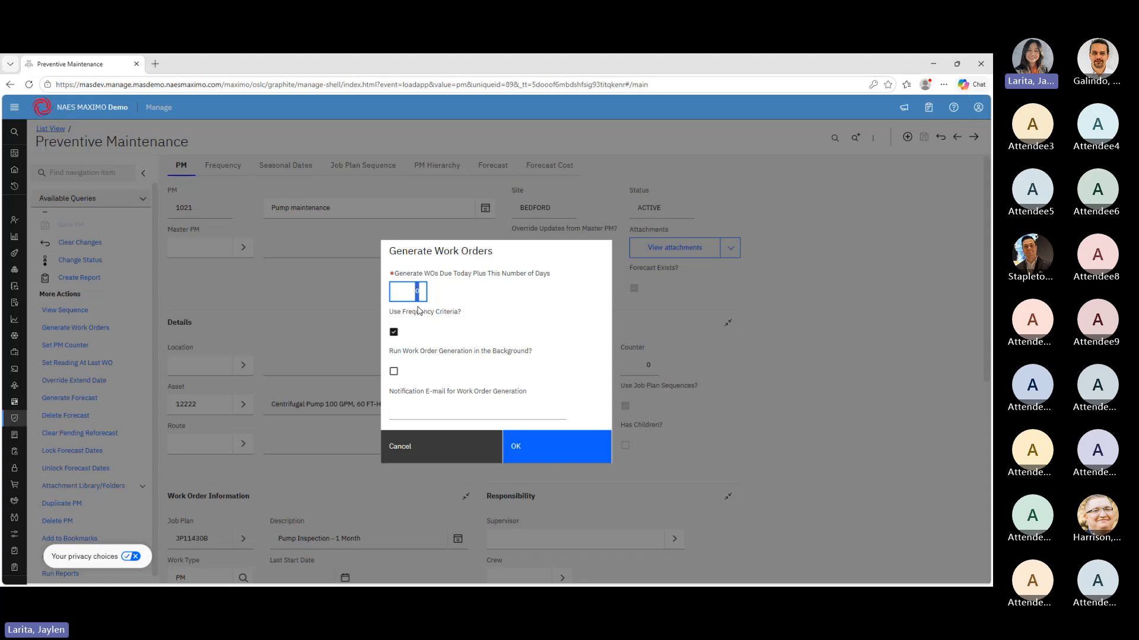
text(365)
click(558, 456)
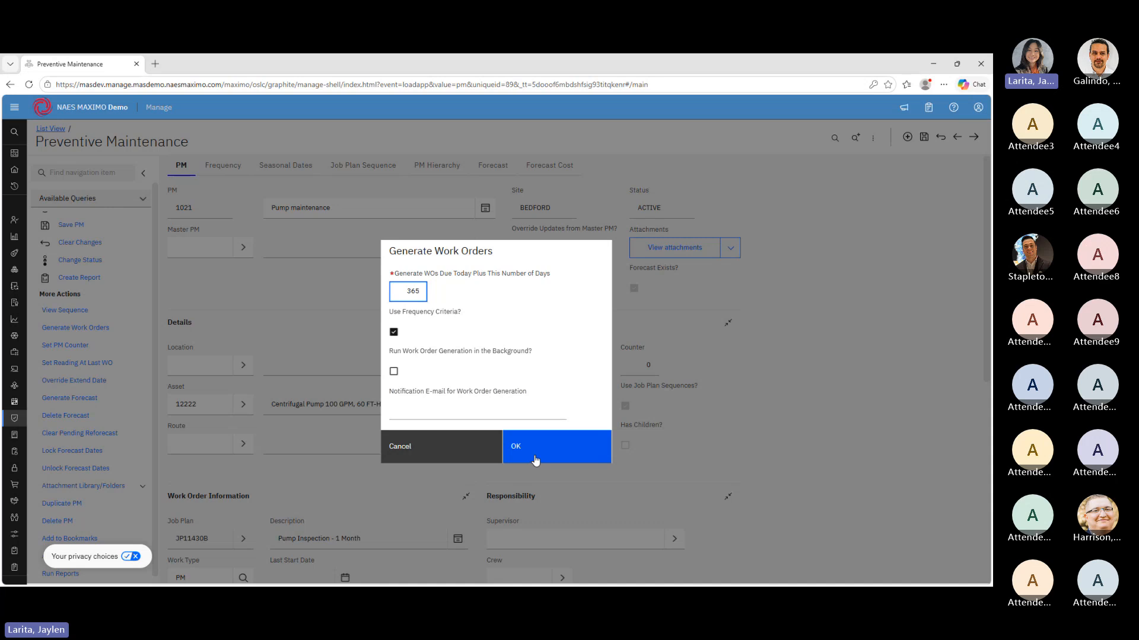
click(535, 450)
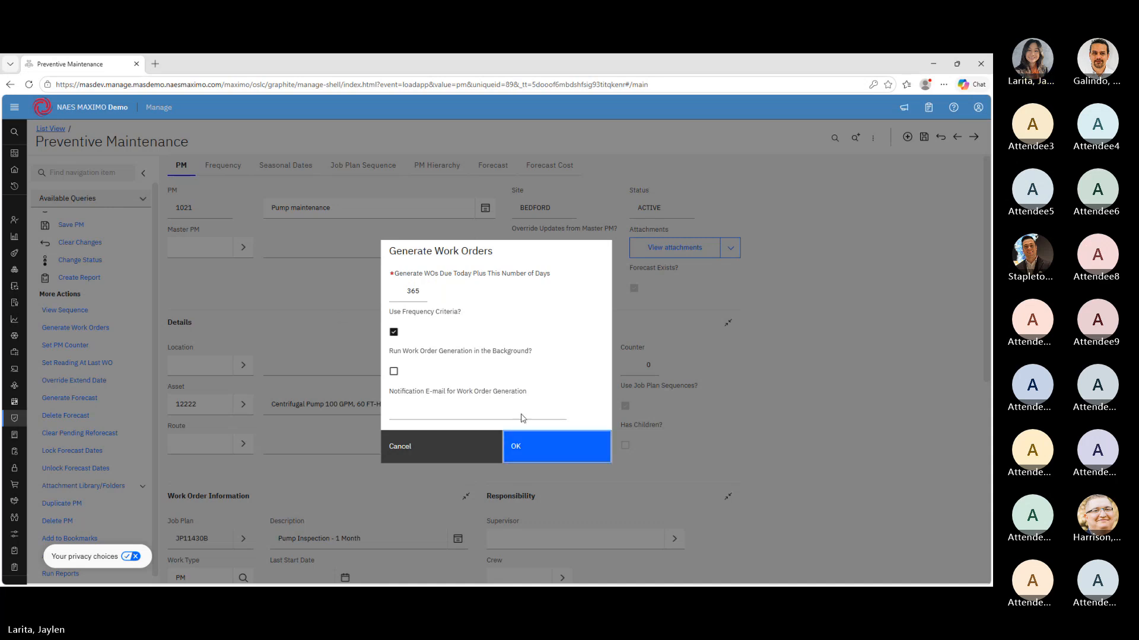
click(535, 449)
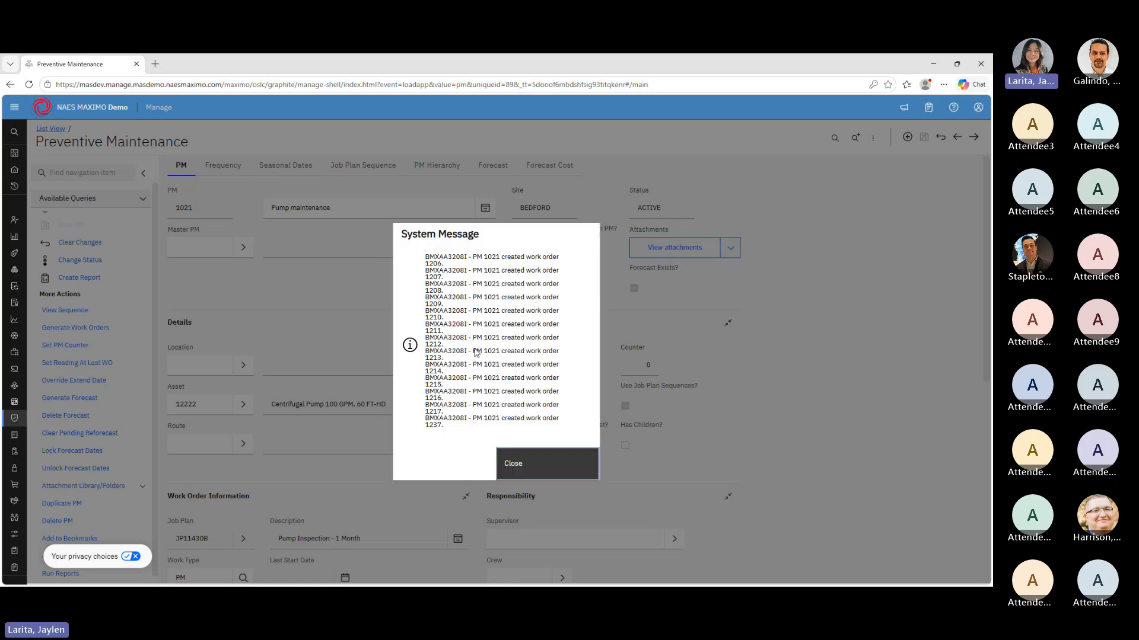
click(535, 476)
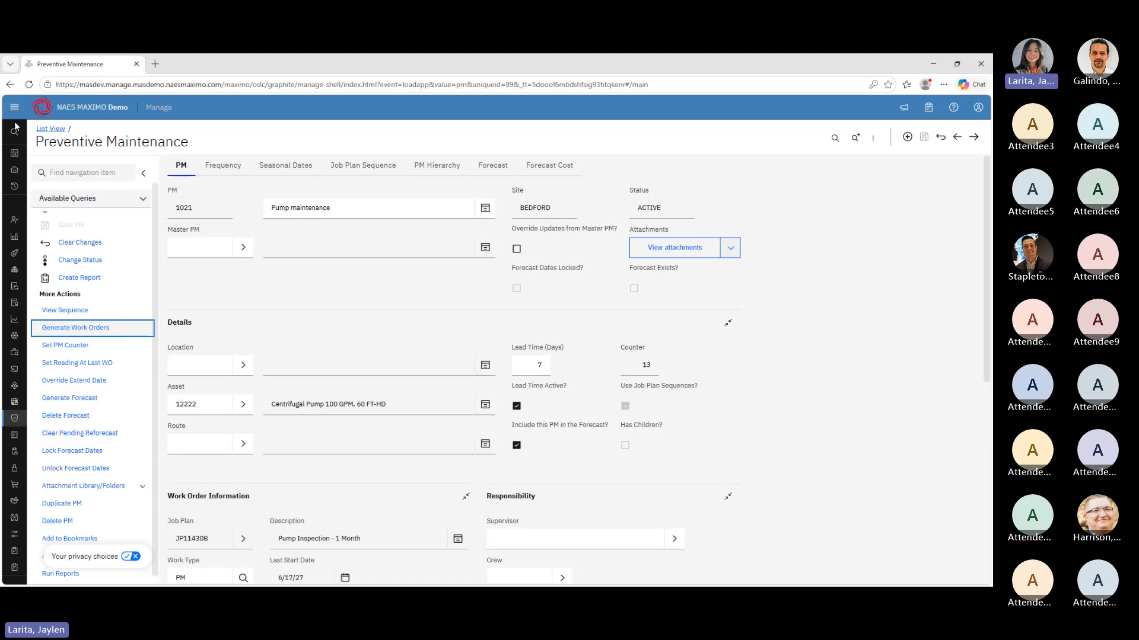
Open Work Order Tracking and list all work orders
mouse_move(35, 135)
scroll(72, 460, down, 3)
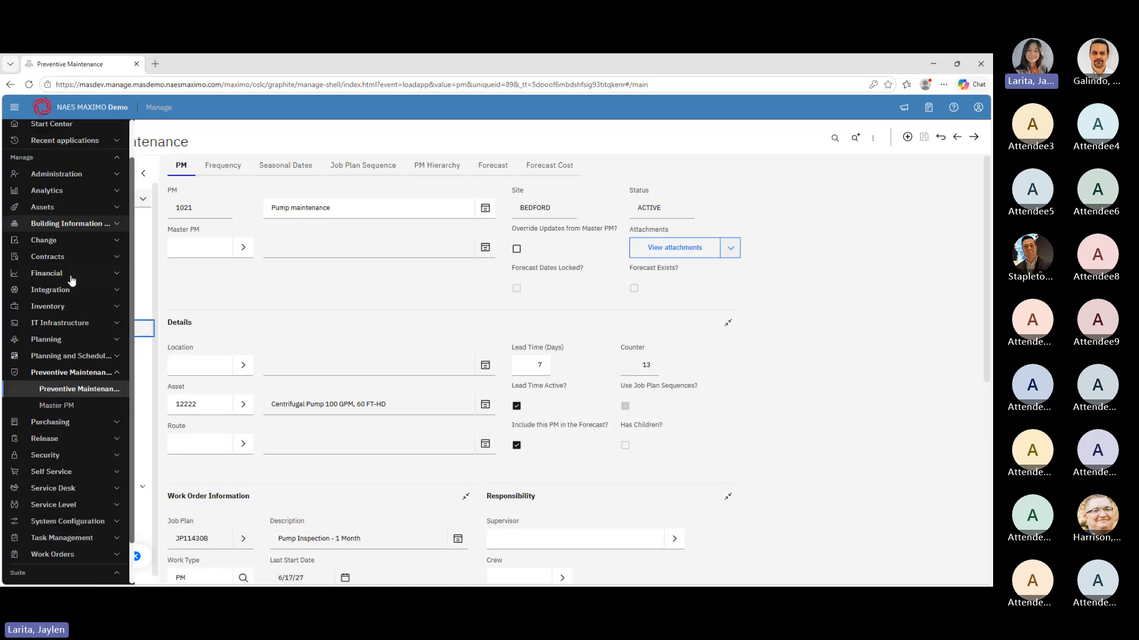
click(89, 506)
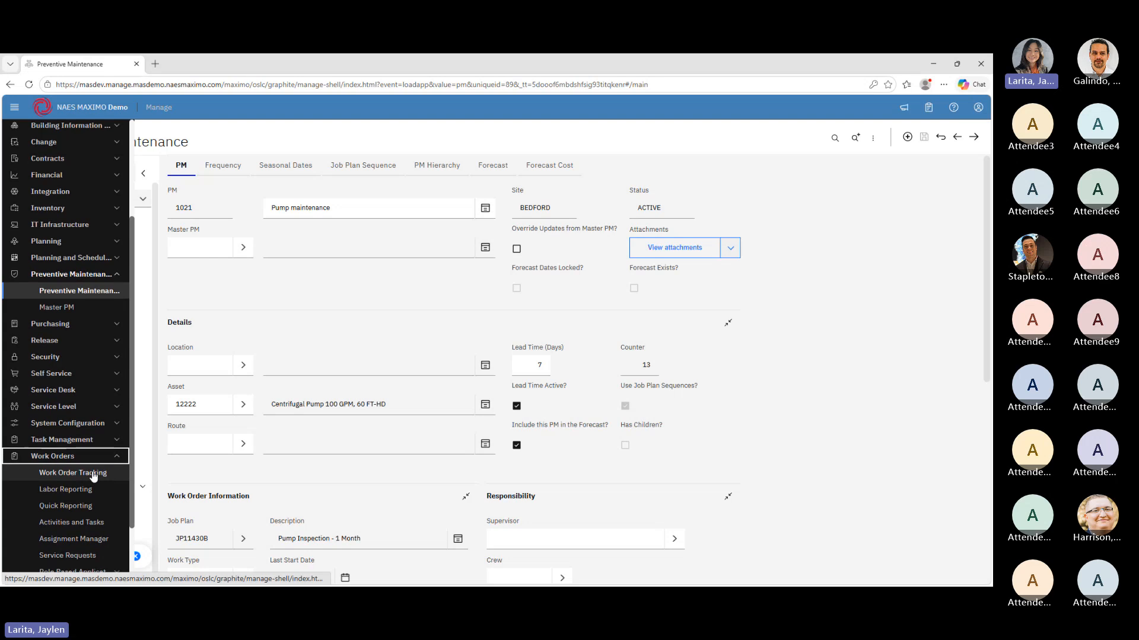
click(94, 476)
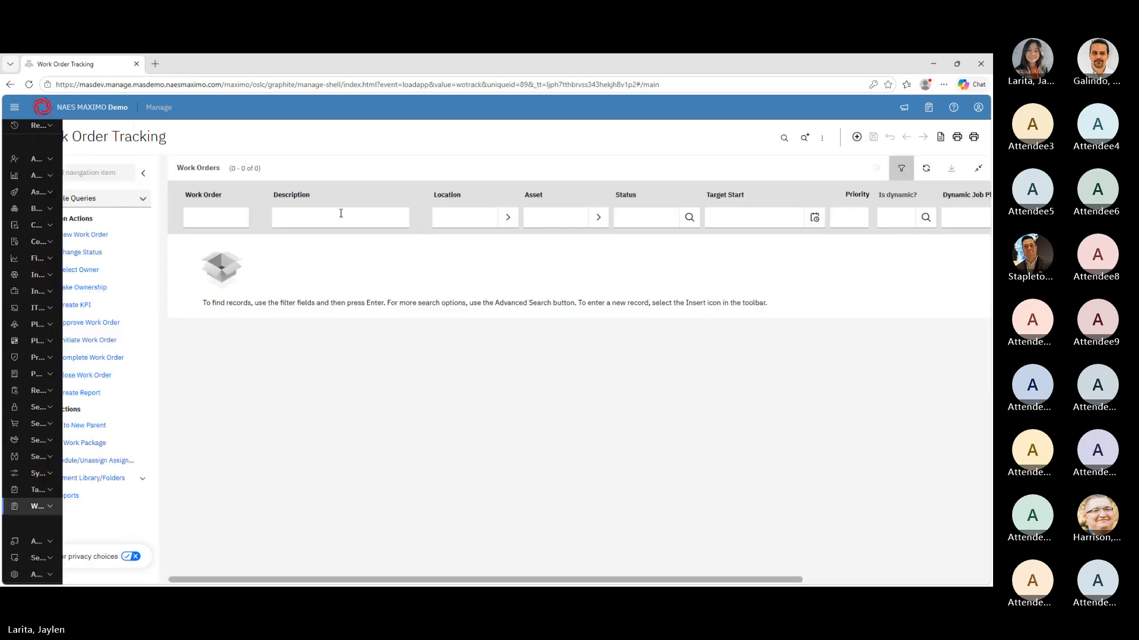
click(325, 216)
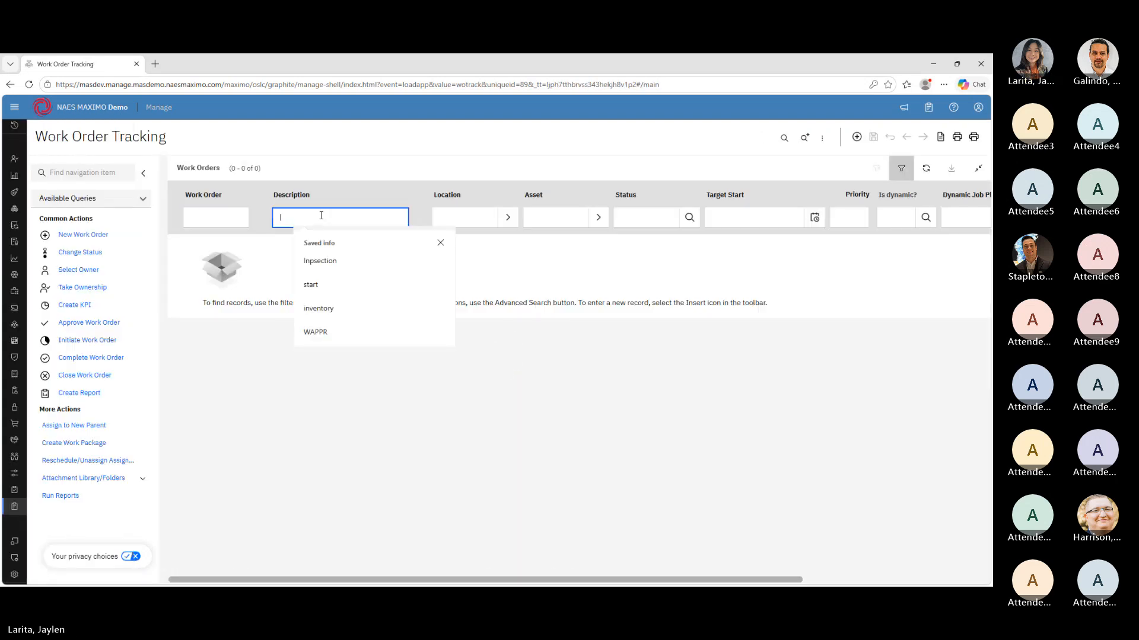
key(Return)
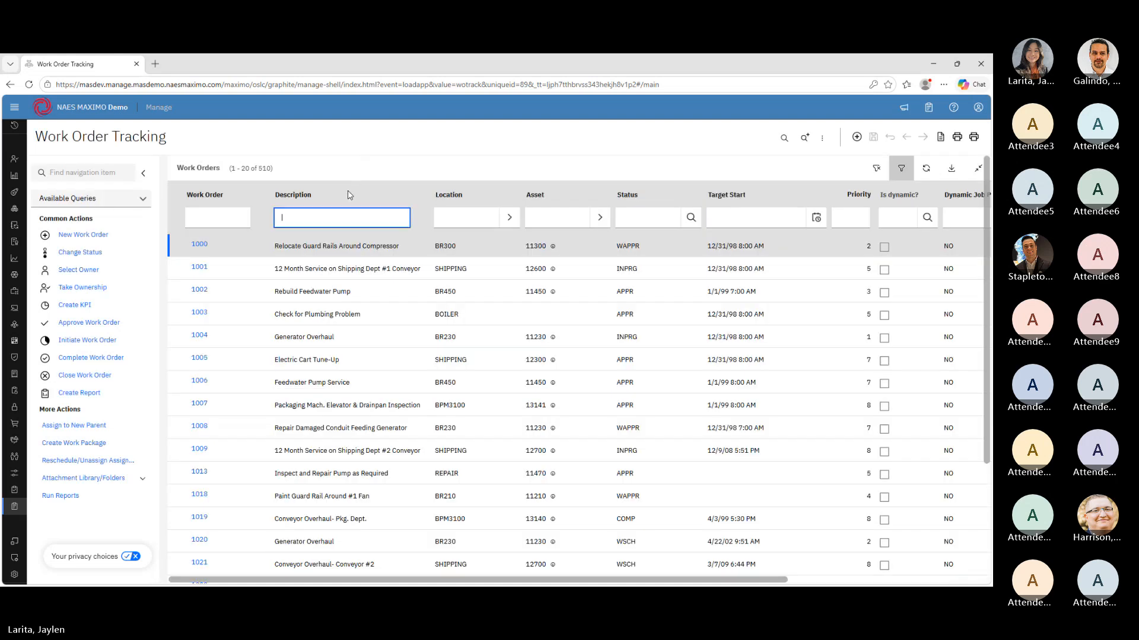
Filter the work orders by the description "pump"
click(354, 220)
text(pu)
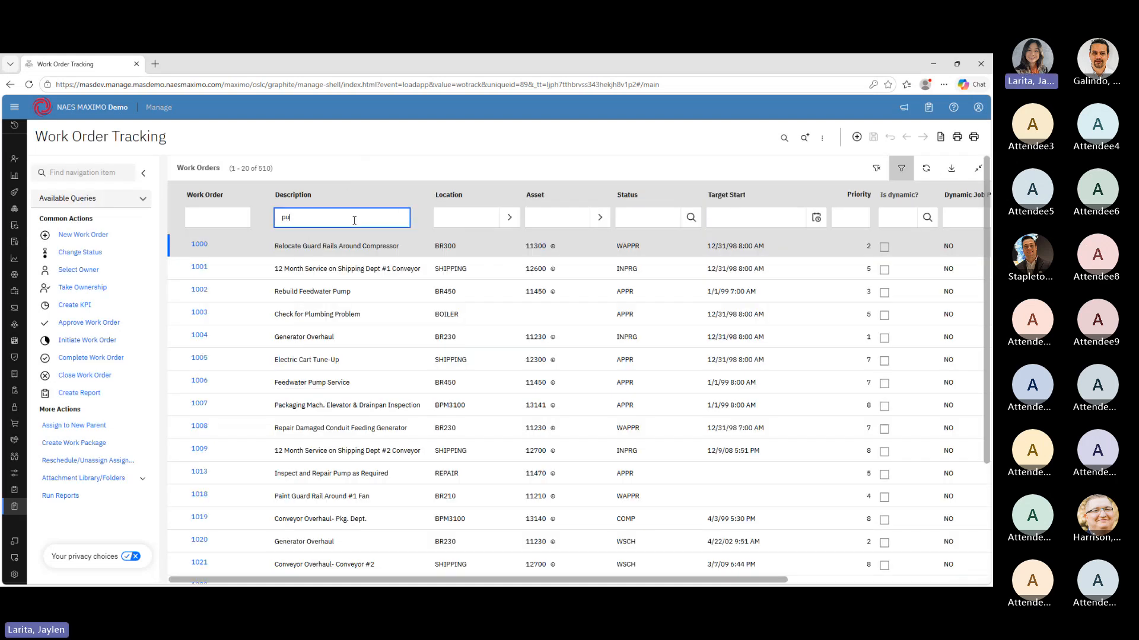
text(mp)
key(Return)
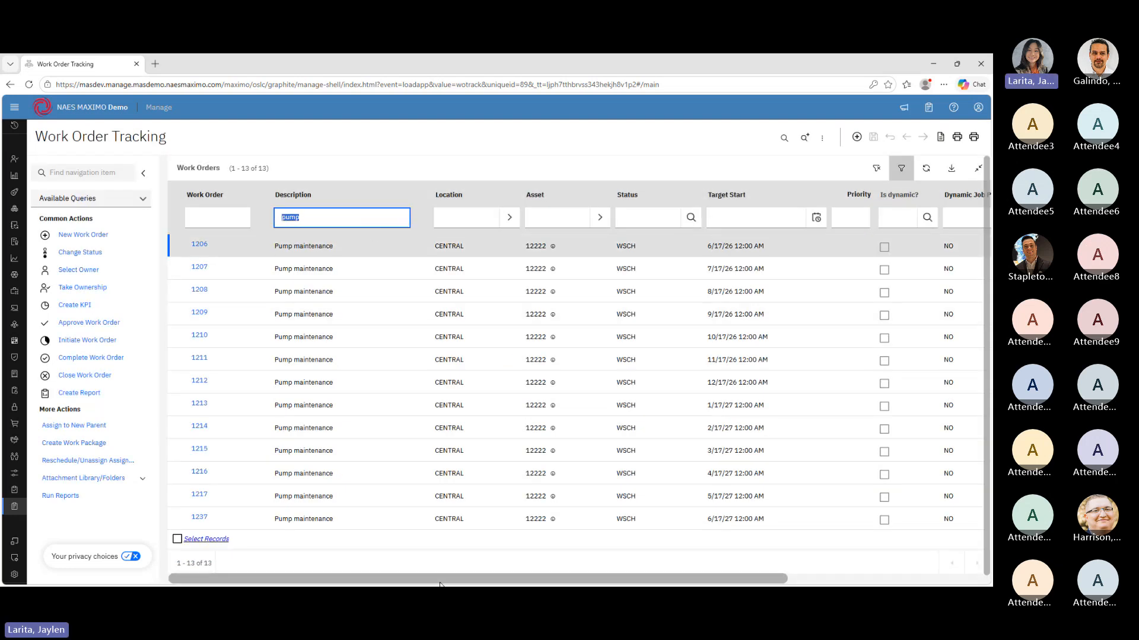
Open the pump maintenance work order with target start 6/17/26 and examine its job plan details
click(727, 250)
click(199, 244)
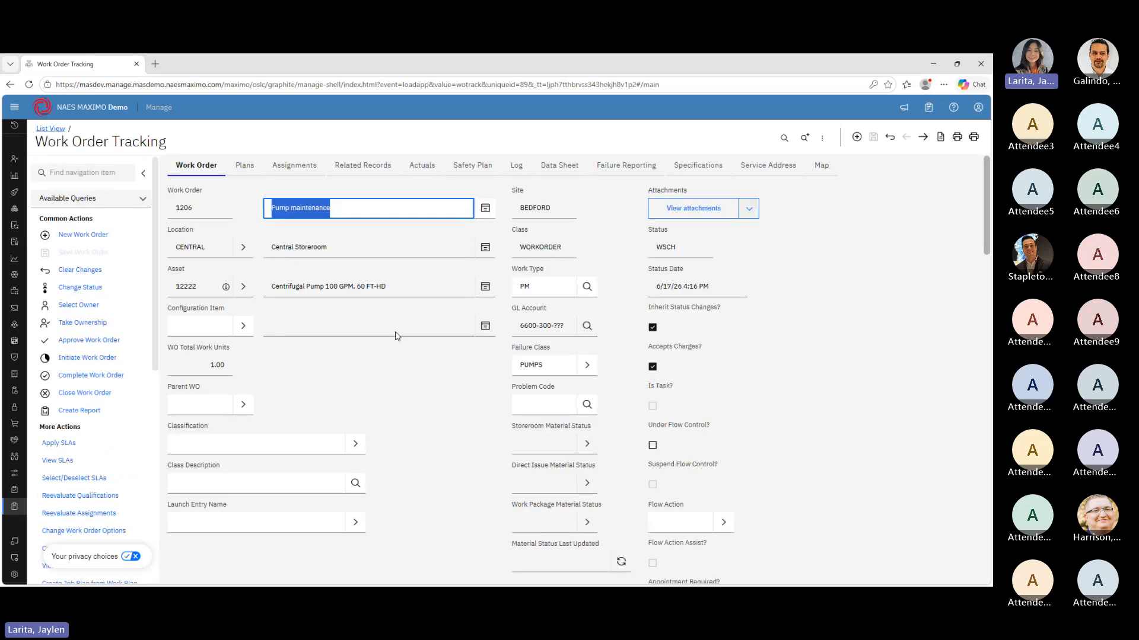
scroll(397, 339, down, 4)
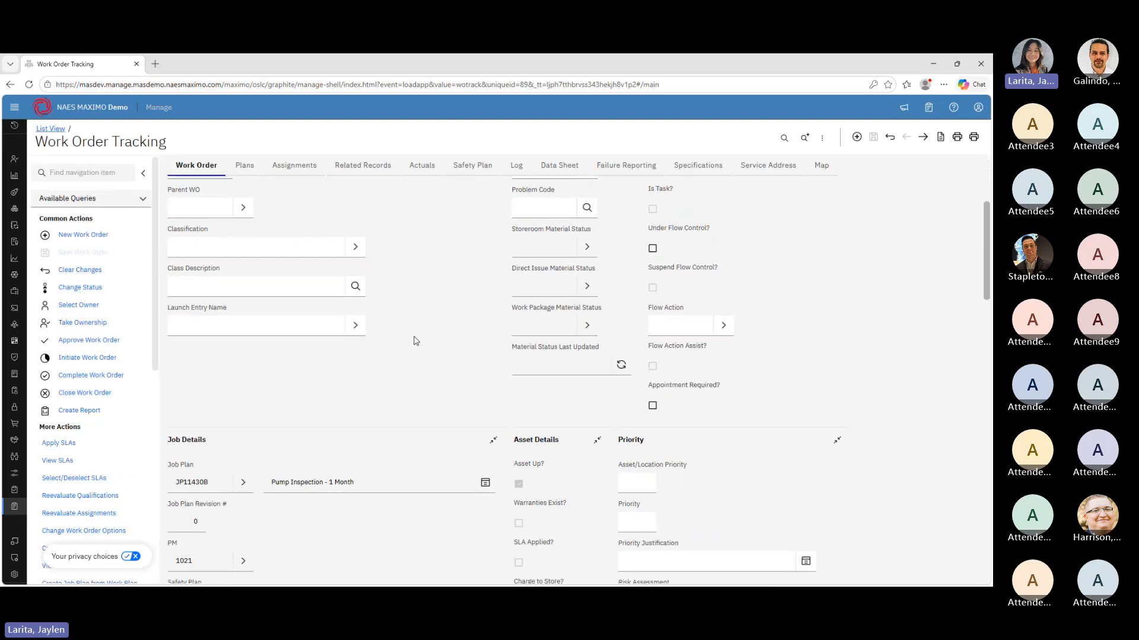
scroll(415, 340, down, 1)
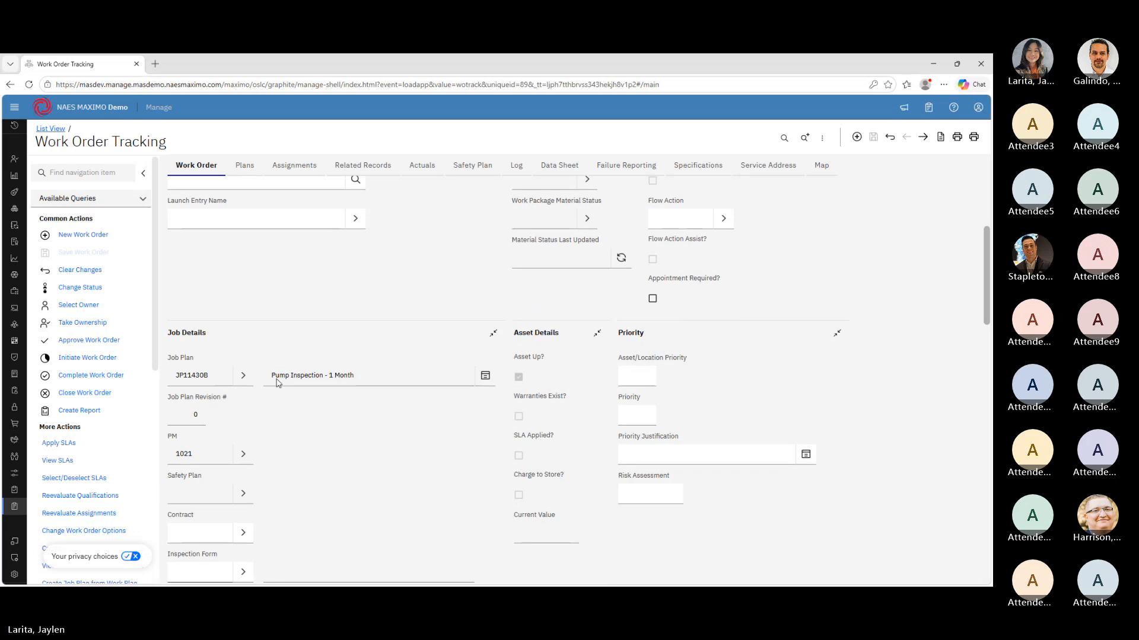
click(392, 373)
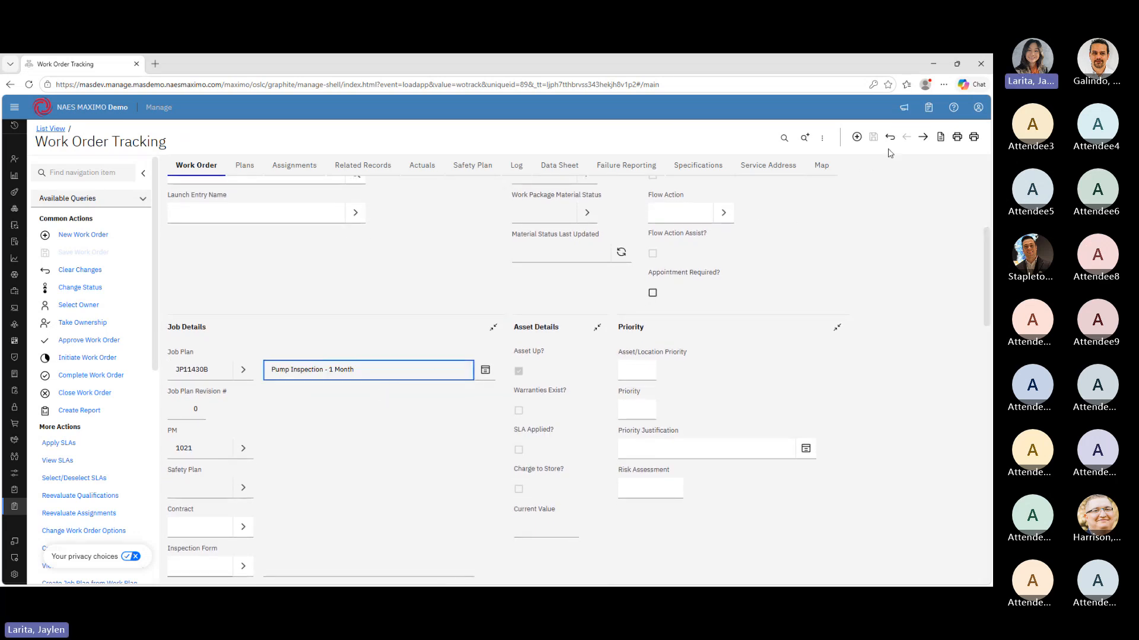
Advance two records to the pump maintenance work order with target start 8/17/26, examining the assigned job plan on each
click(921, 143)
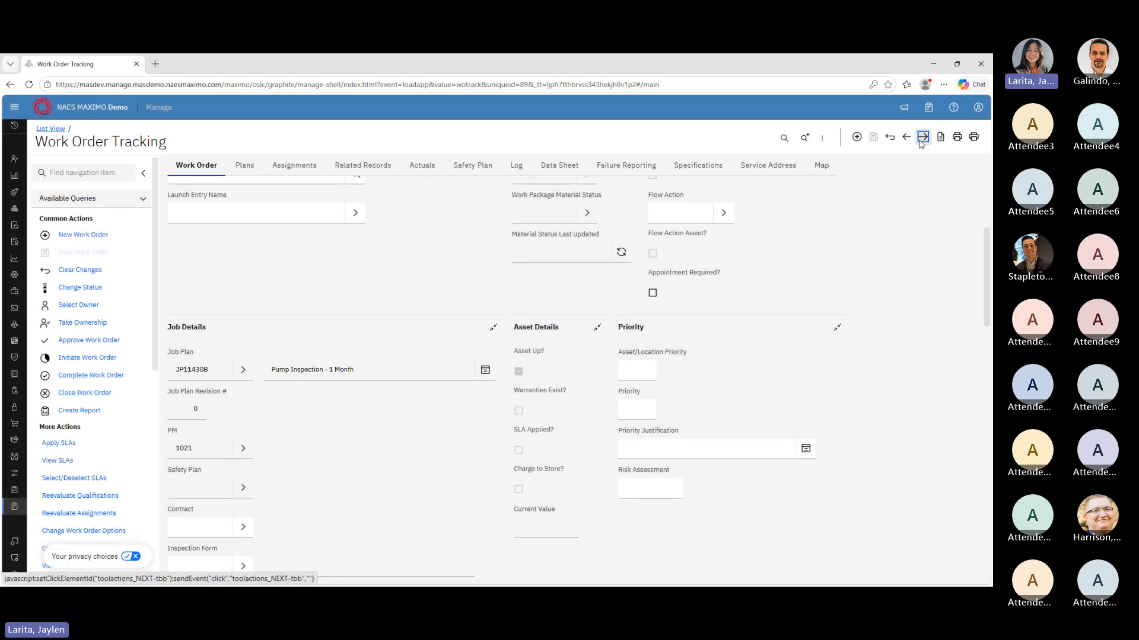
click(921, 143)
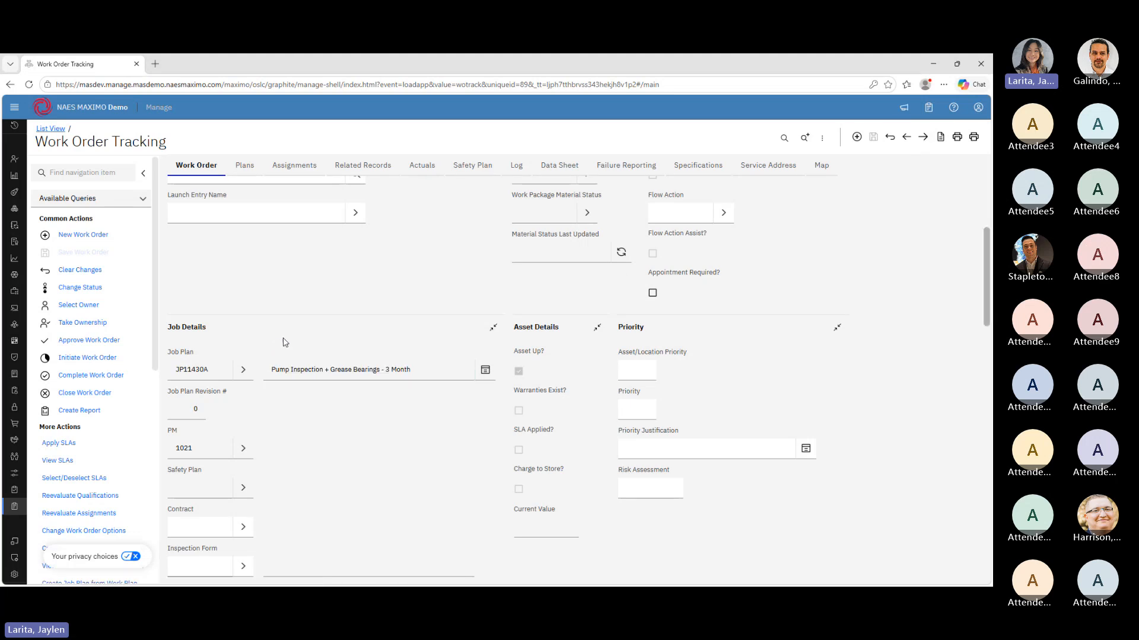
click(435, 376)
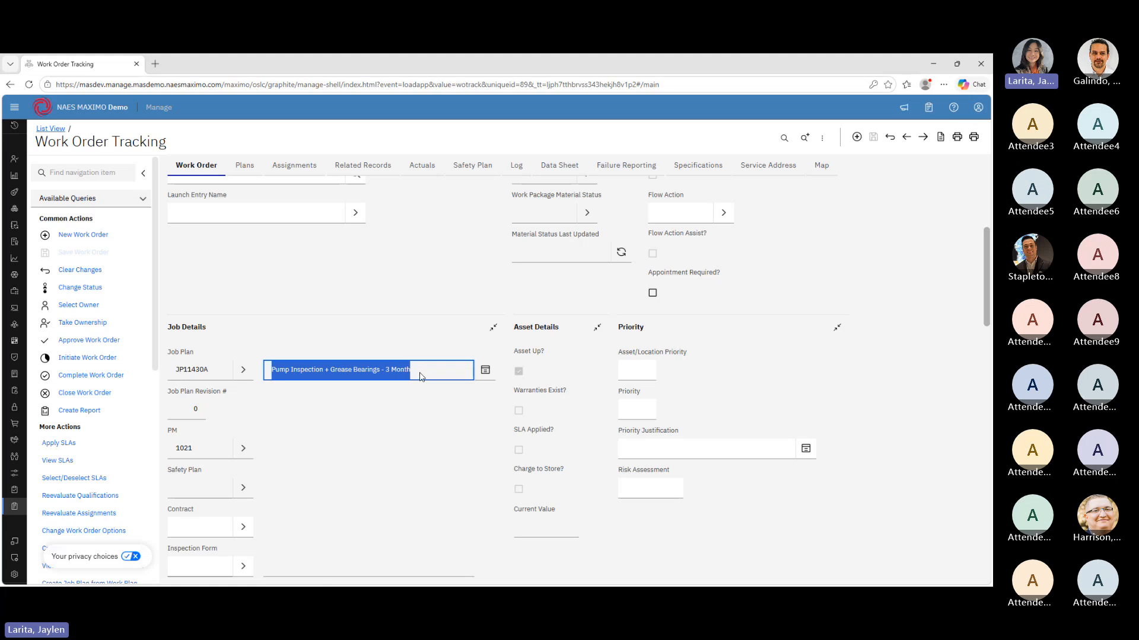
click(420, 376)
scroll(392, 439, up, 1)
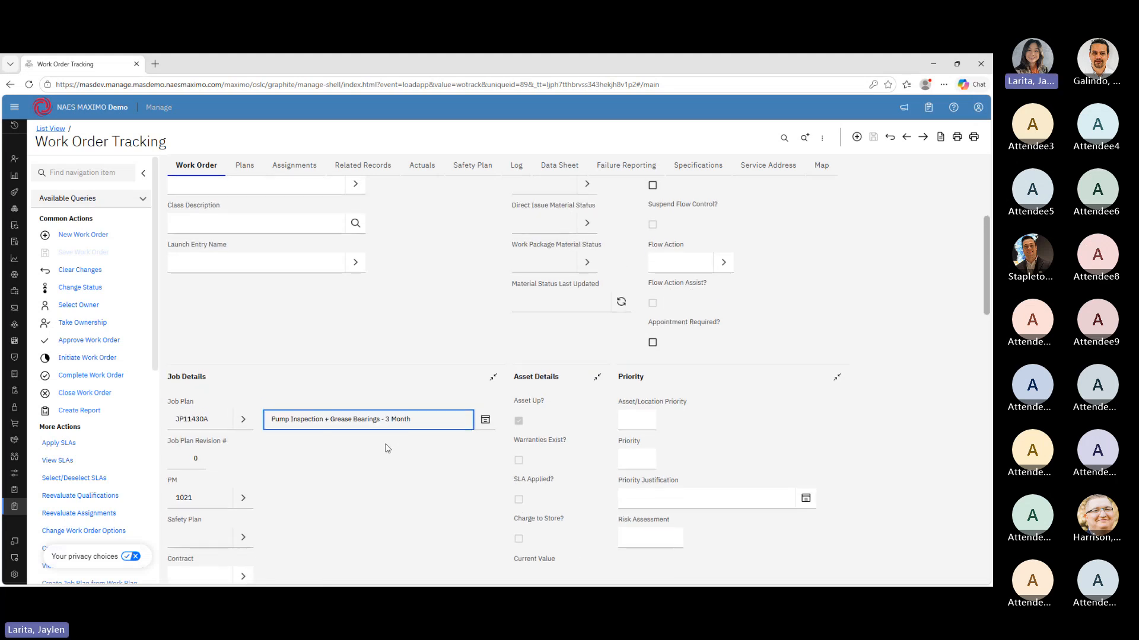
scroll(386, 449, up, 1)
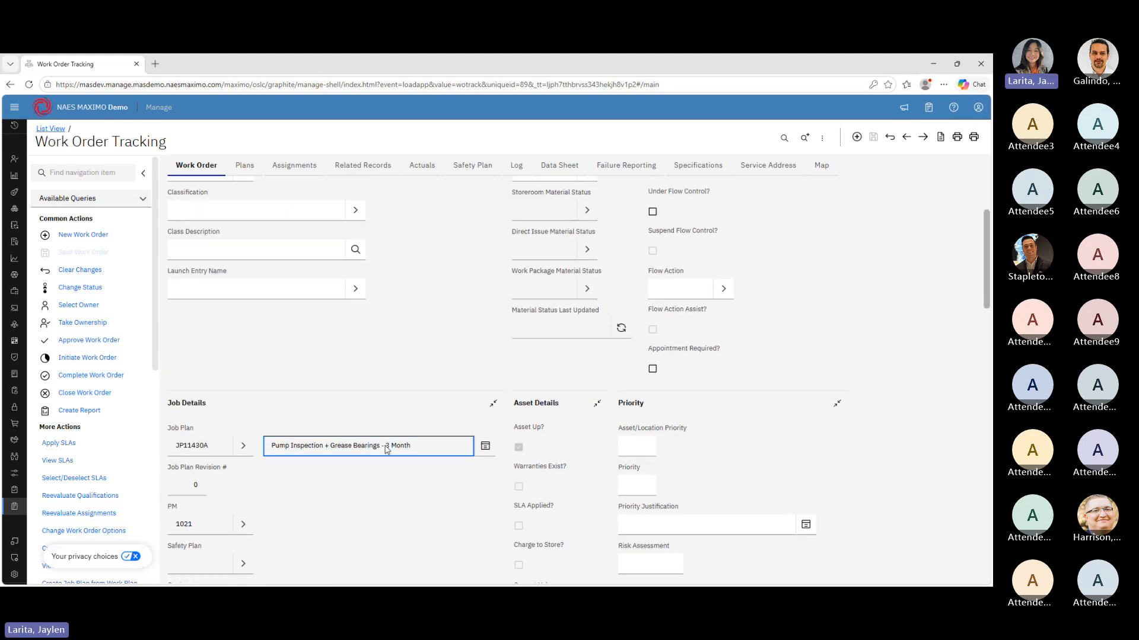
Examine the planned tasks of the 8/17/26 pump maintenance work order, through to the last task
click(252, 169)
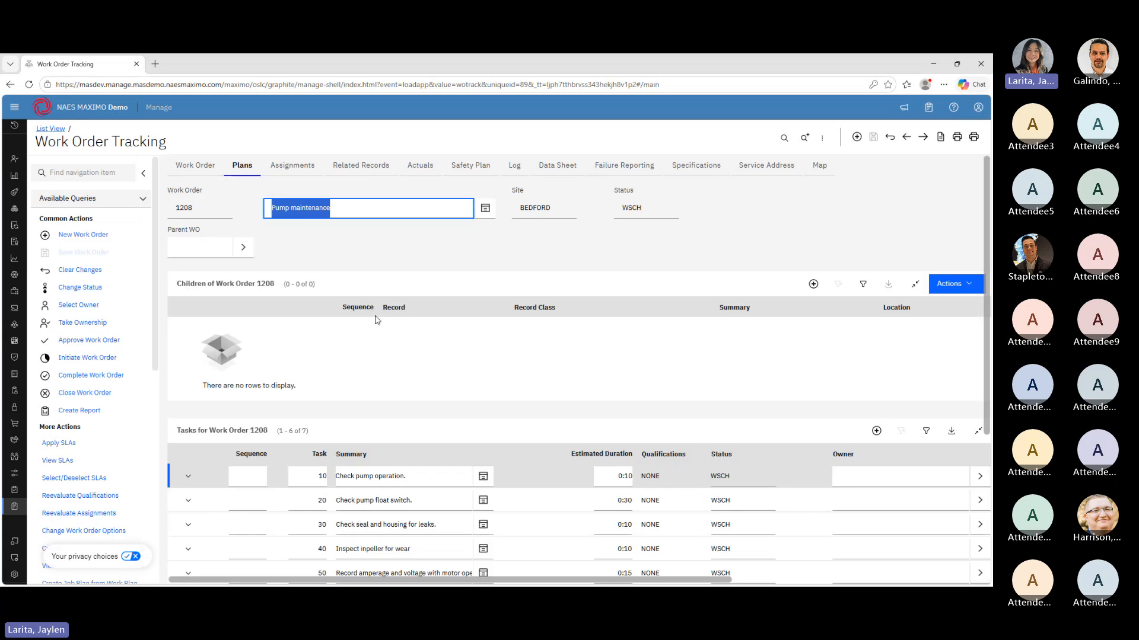
scroll(377, 322, down, 1)
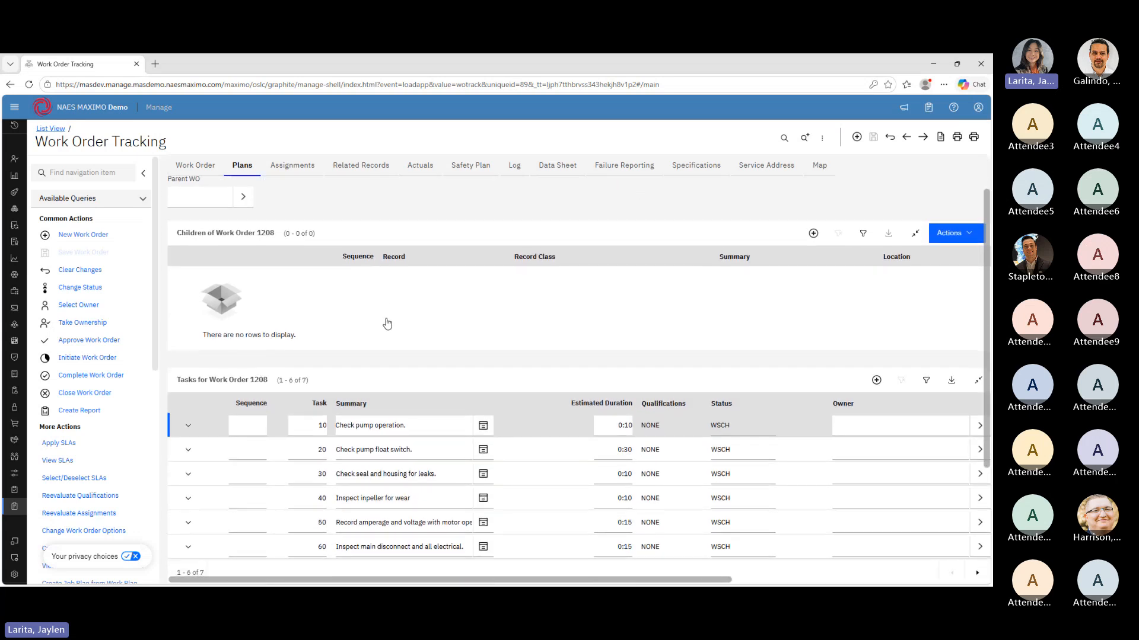
scroll(389, 325, down, 1)
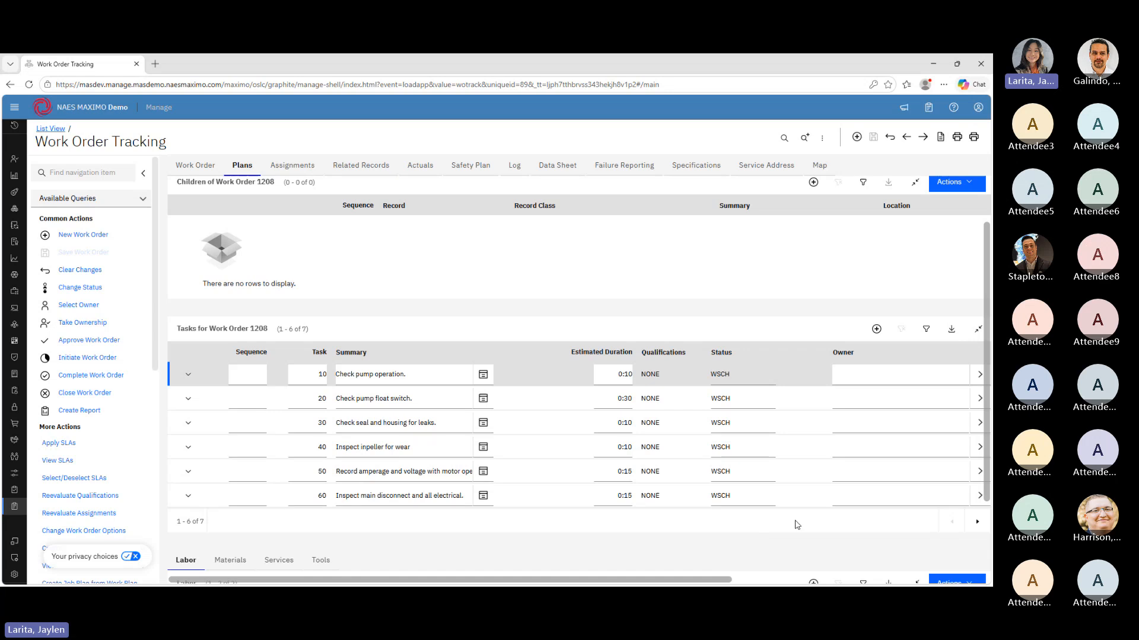
click(976, 521)
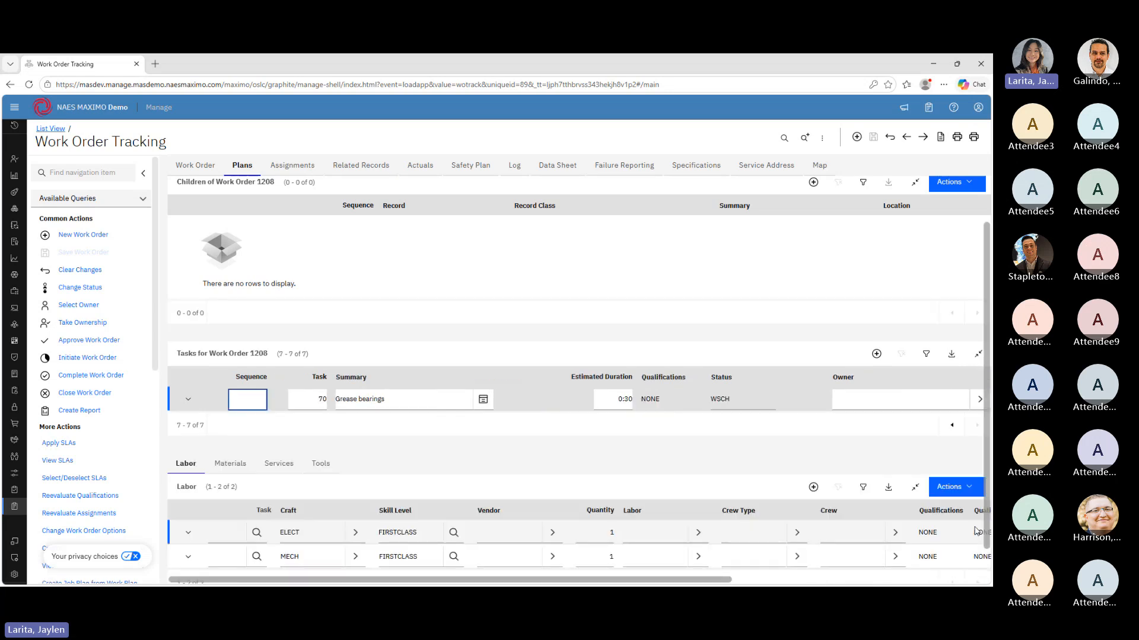
click(418, 398)
click(419, 399)
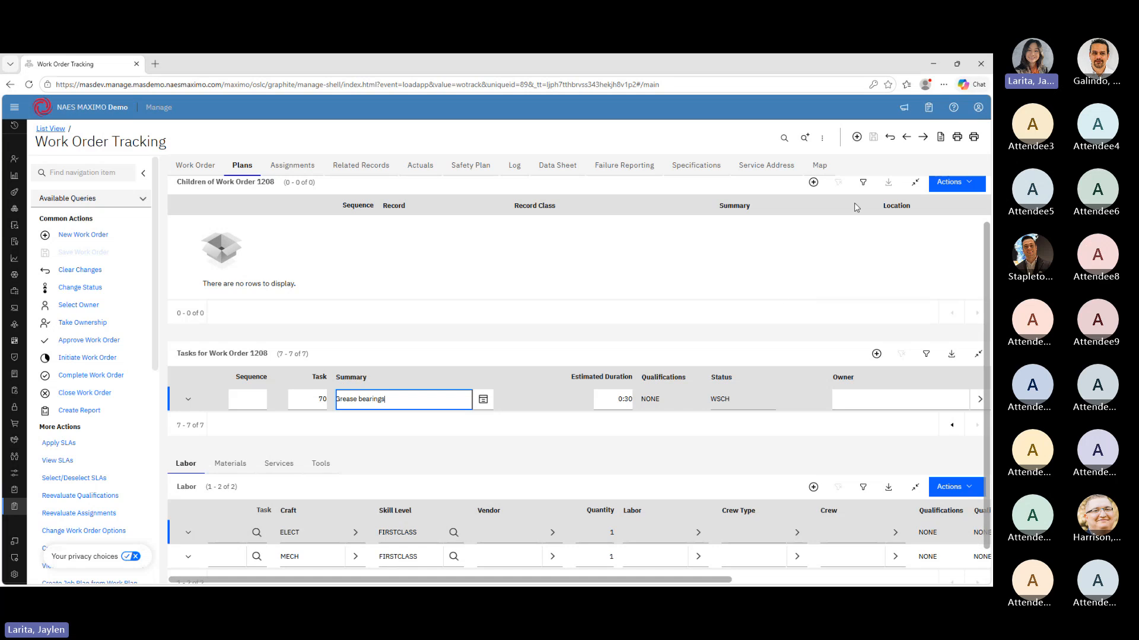
Go back to the 7/17/26 work order to compare its planned tasks, and return to the filtered work order list
click(908, 142)
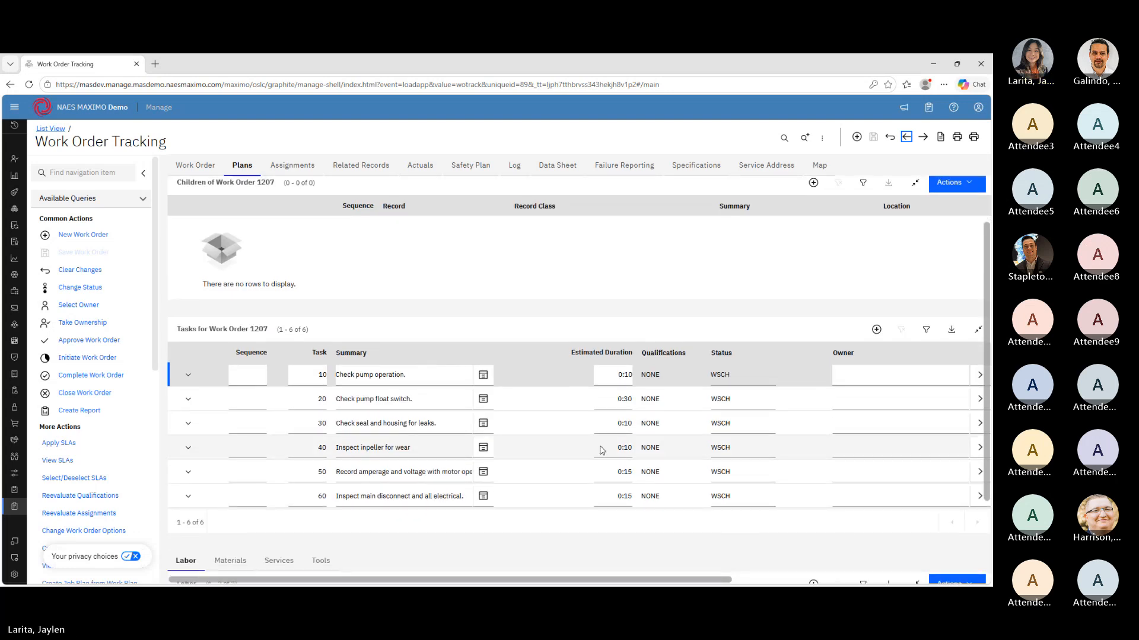
scroll(543, 541, up, 1)
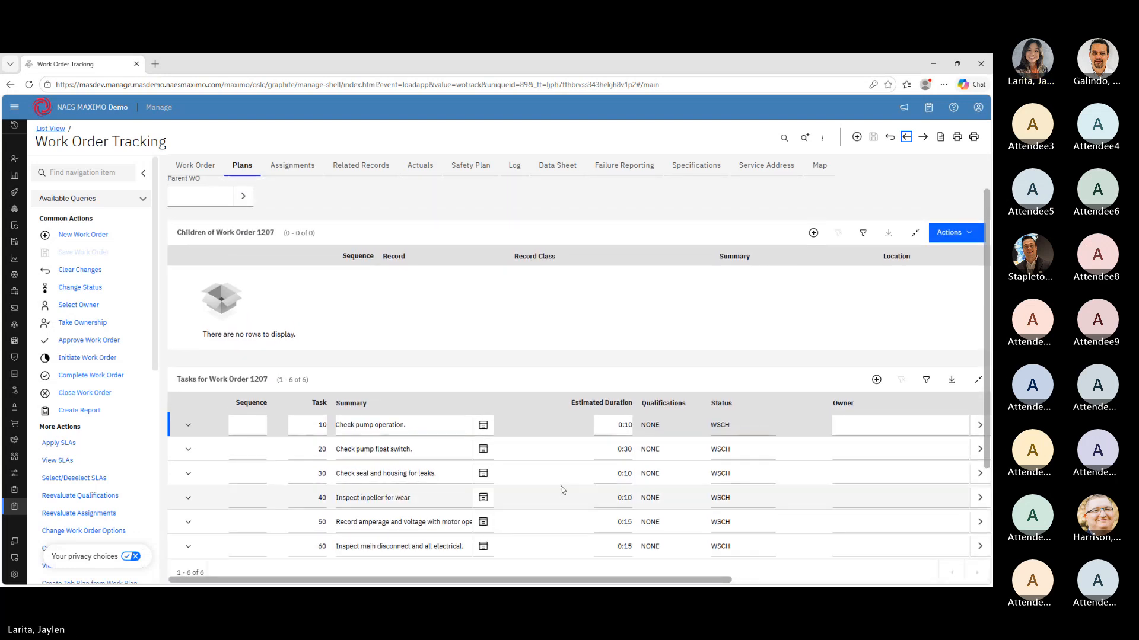
scroll(561, 493, up, 1)
click(53, 129)
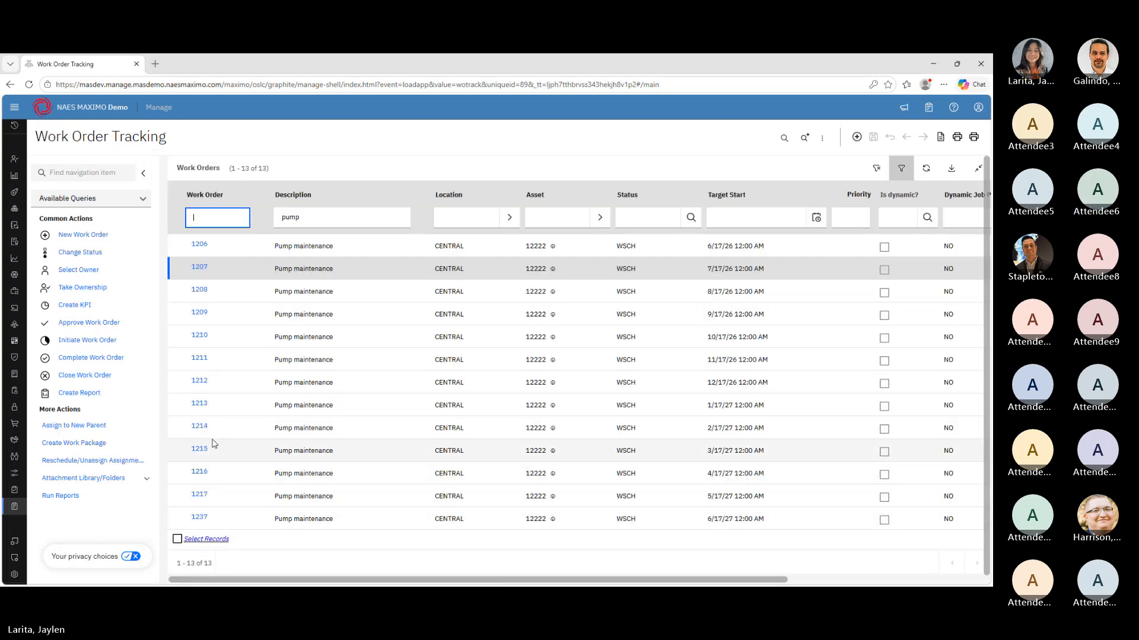
double_click(312, 215)
key(End)
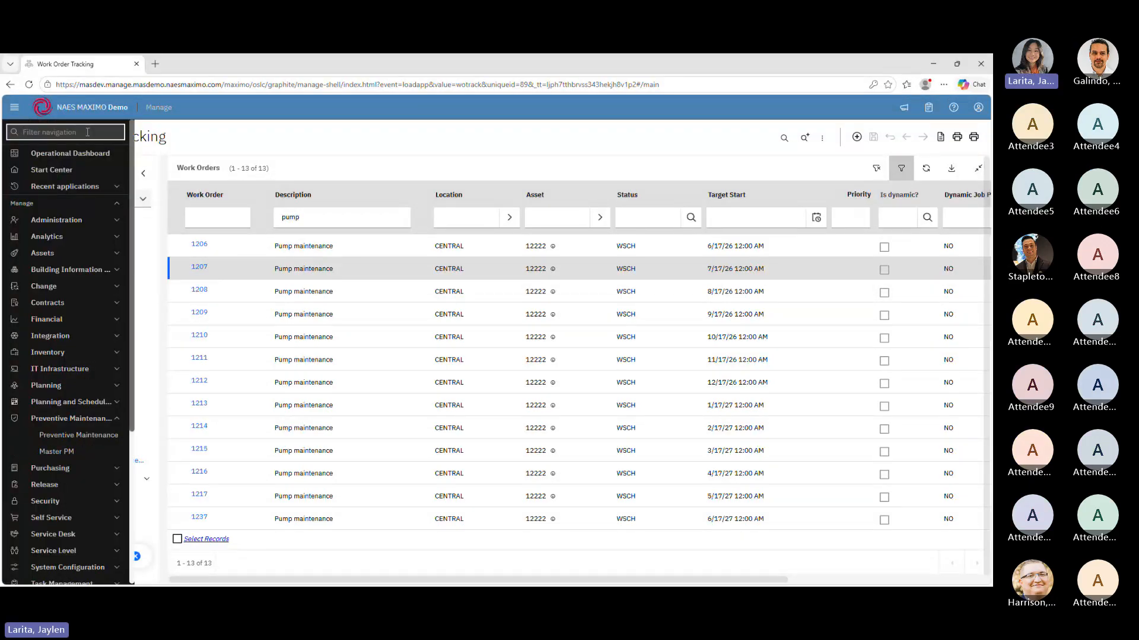
Switch to Preventive Maintenance, filter the PMs by the description "pump", and open PM 1021
text(preven)
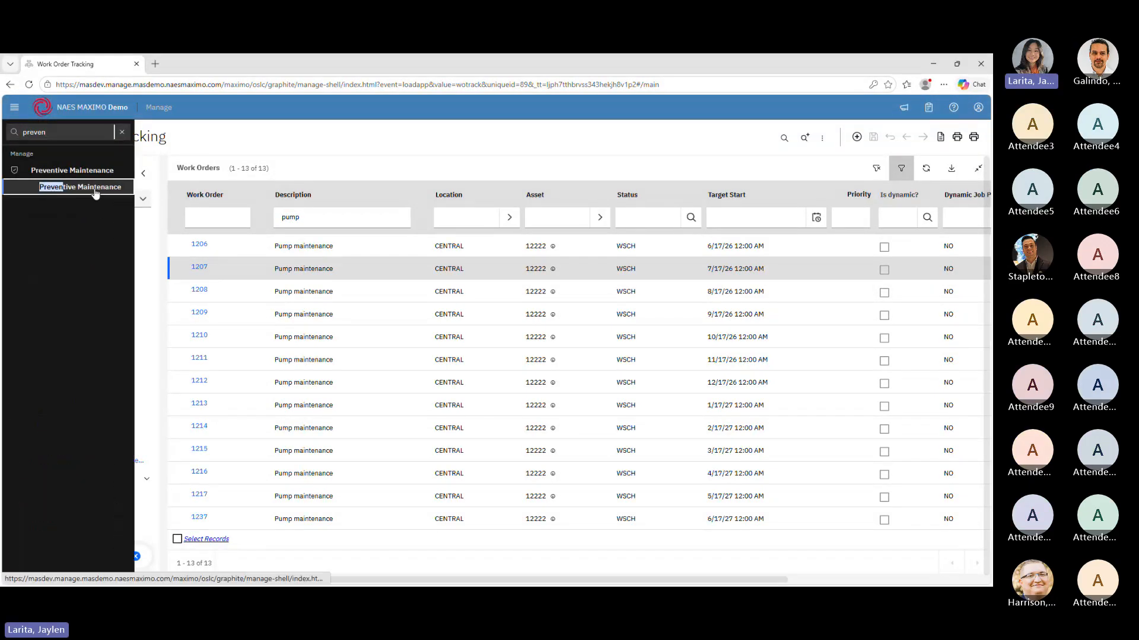
click(98, 188)
click(299, 211)
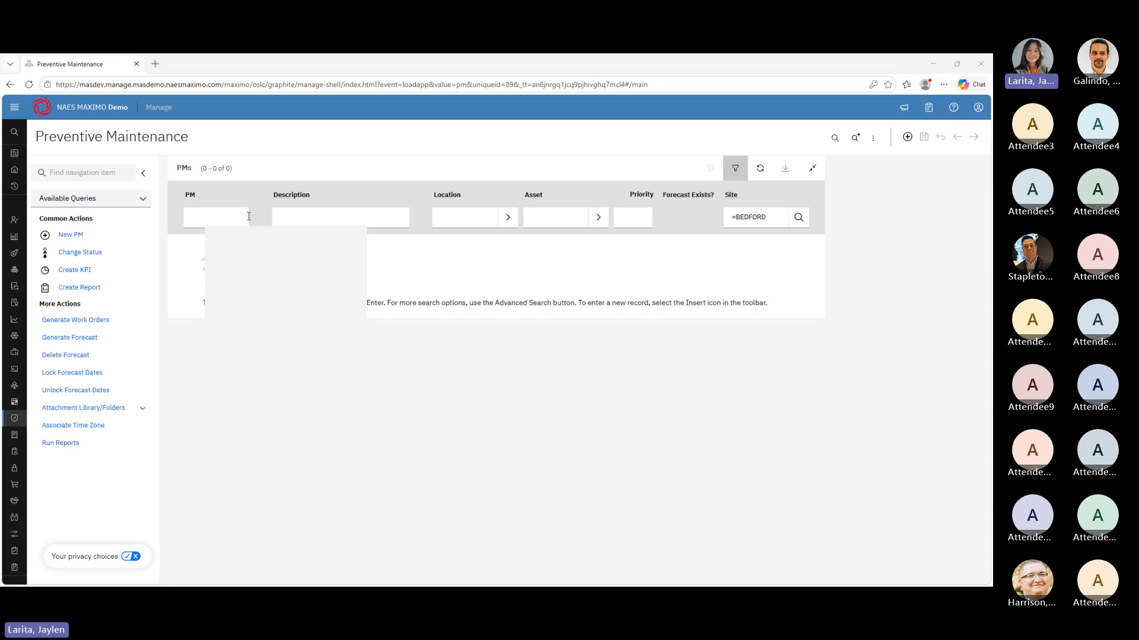
text(pump)
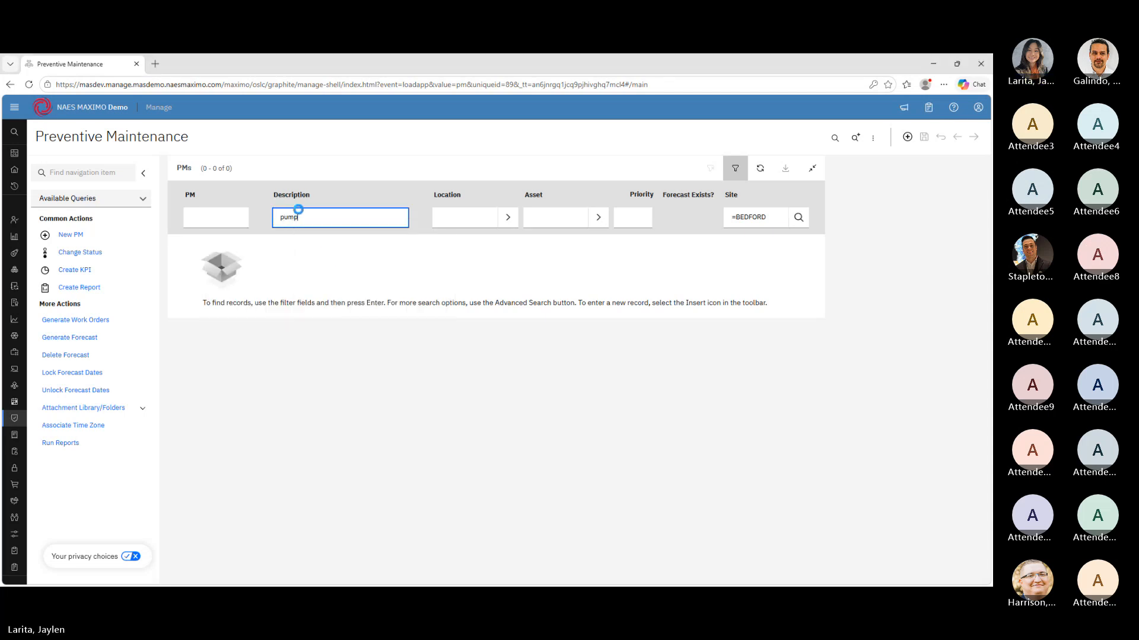
key(Return)
click(199, 261)
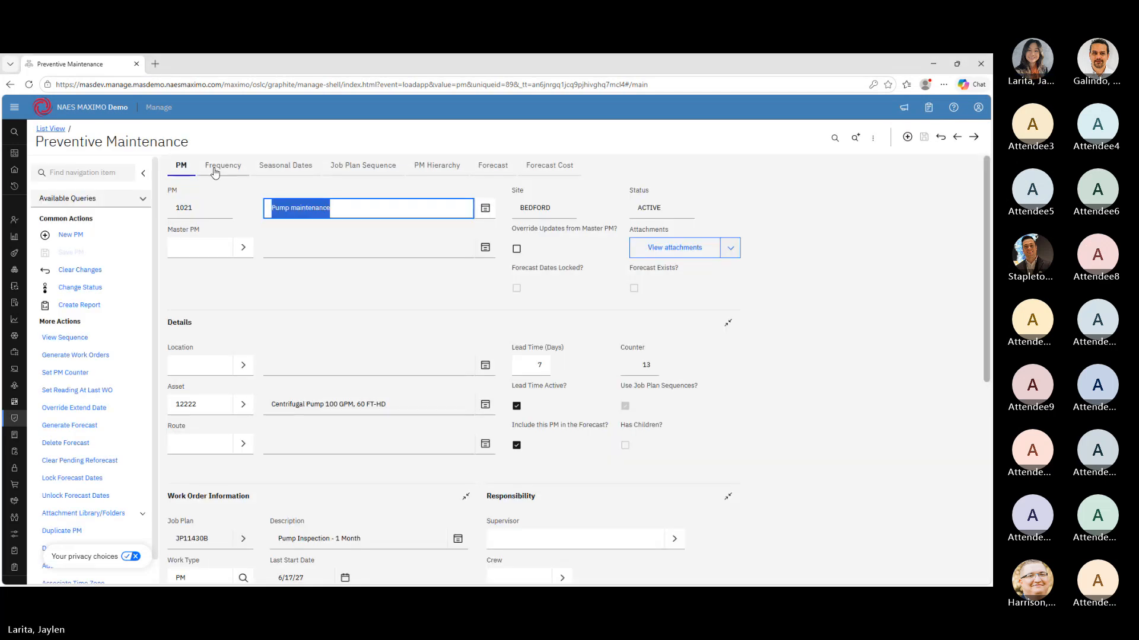
Examine the estimated next due date in the time-based frequency settings of PM 1021
click(223, 165)
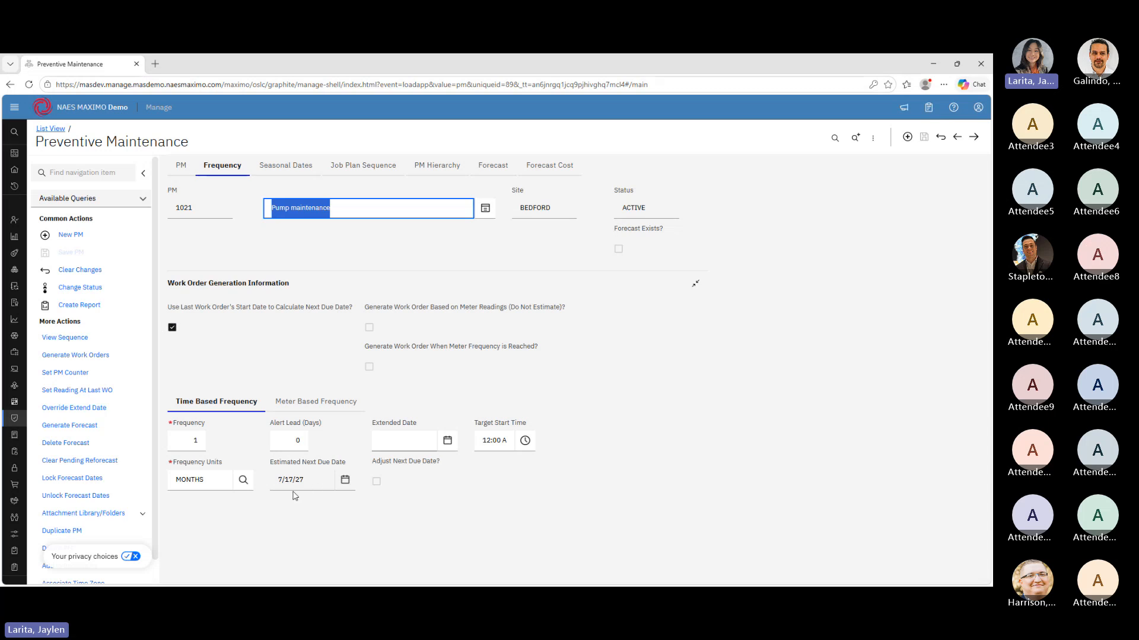
click(314, 487)
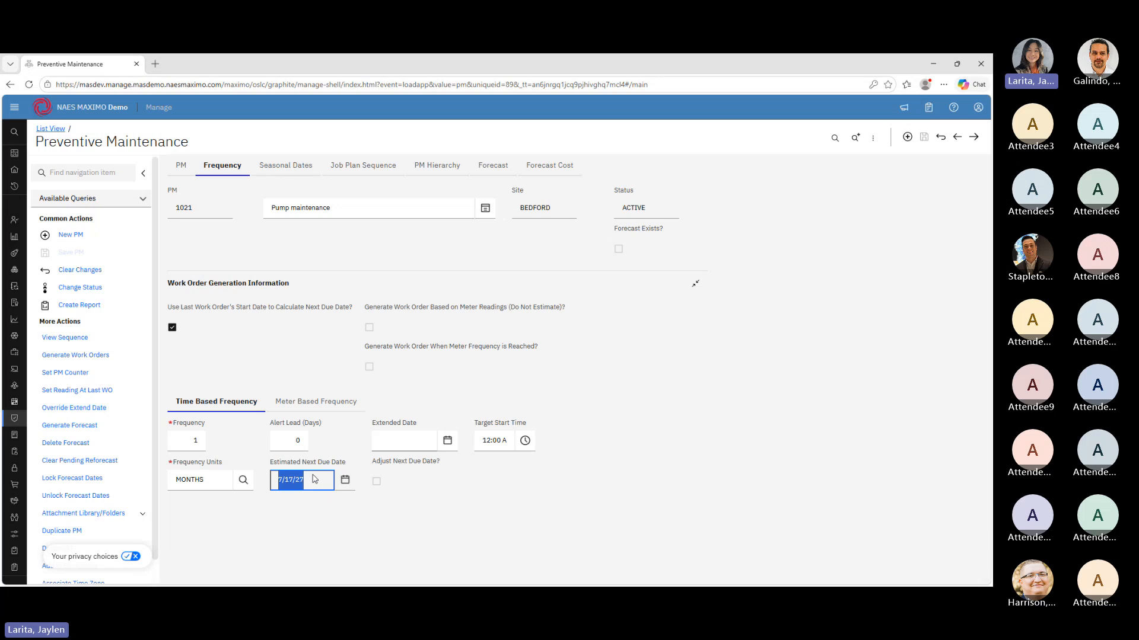
click(315, 505)
click(313, 486)
click(313, 485)
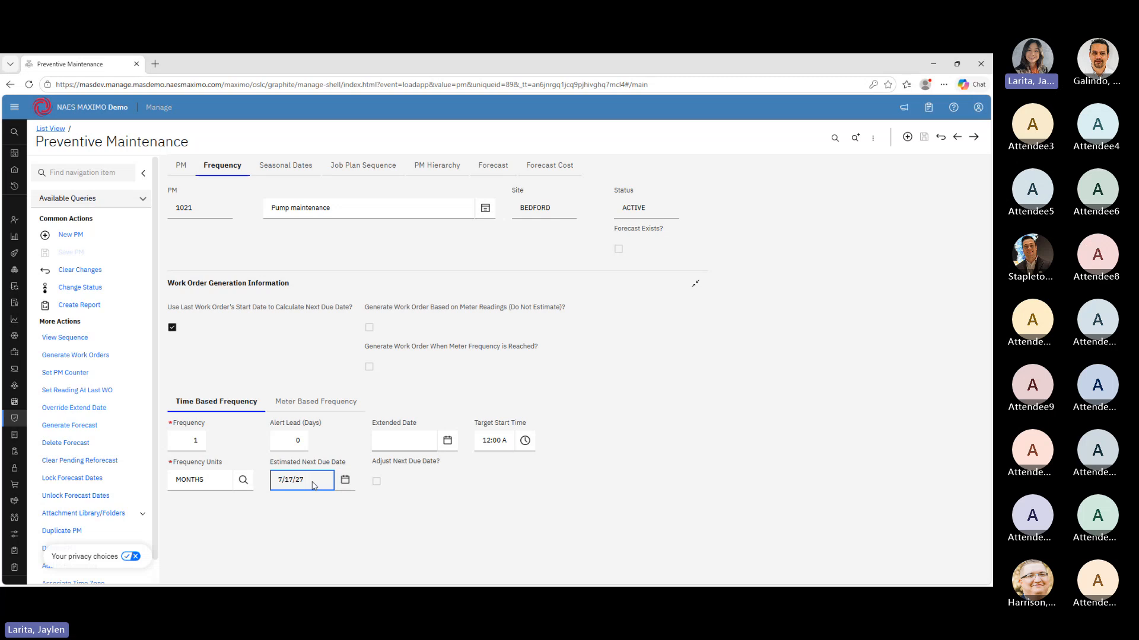